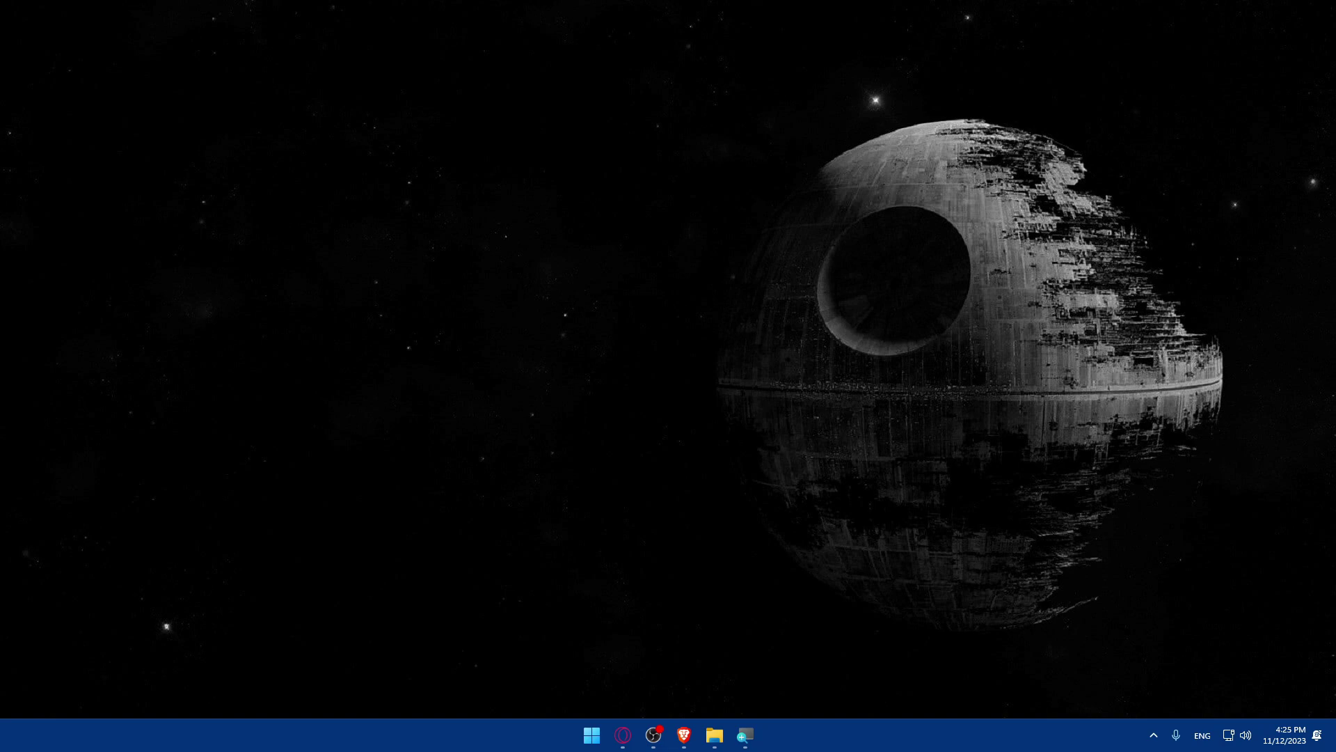
Step: Move the pinned Brave taskbar icon to the left of OBS
mouse_move(684, 735)
mouse_down()
mouse_move(654, 734)
mouse_move(682, 733)
mouse_up()
Step: Launch Brave and start entering shopify.com in the address bar, erasing a typo
click(682, 733)
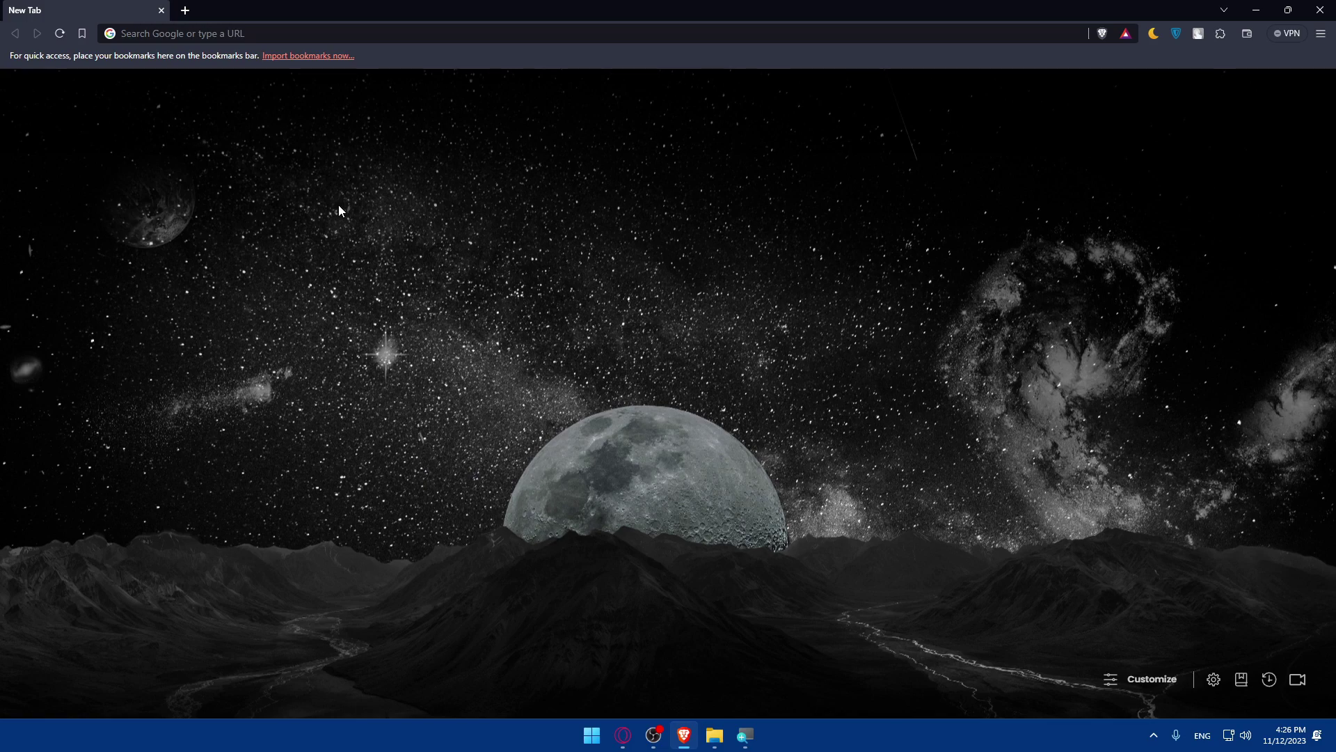
click(299, 32)
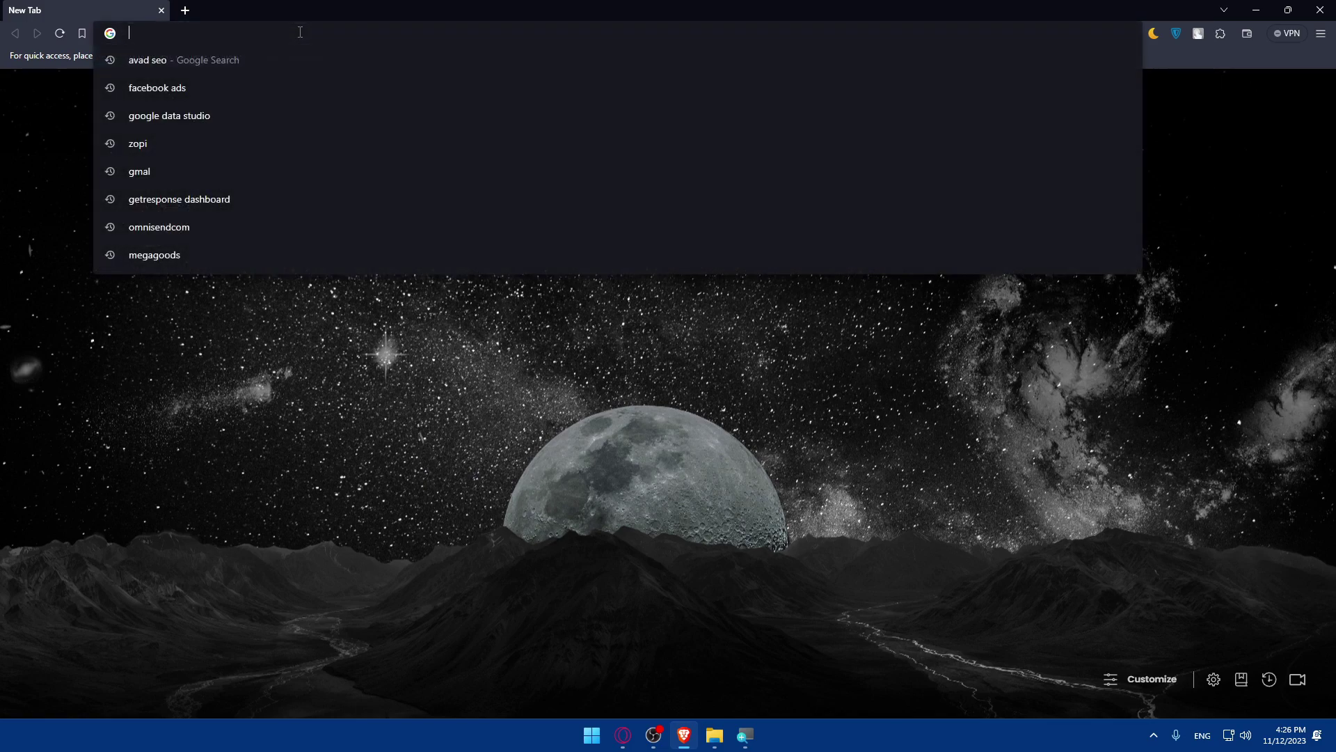
text(shoipfy)
key(BackSpace)
key(BackSpace)
key(BackSpace)
key(BackSpace)
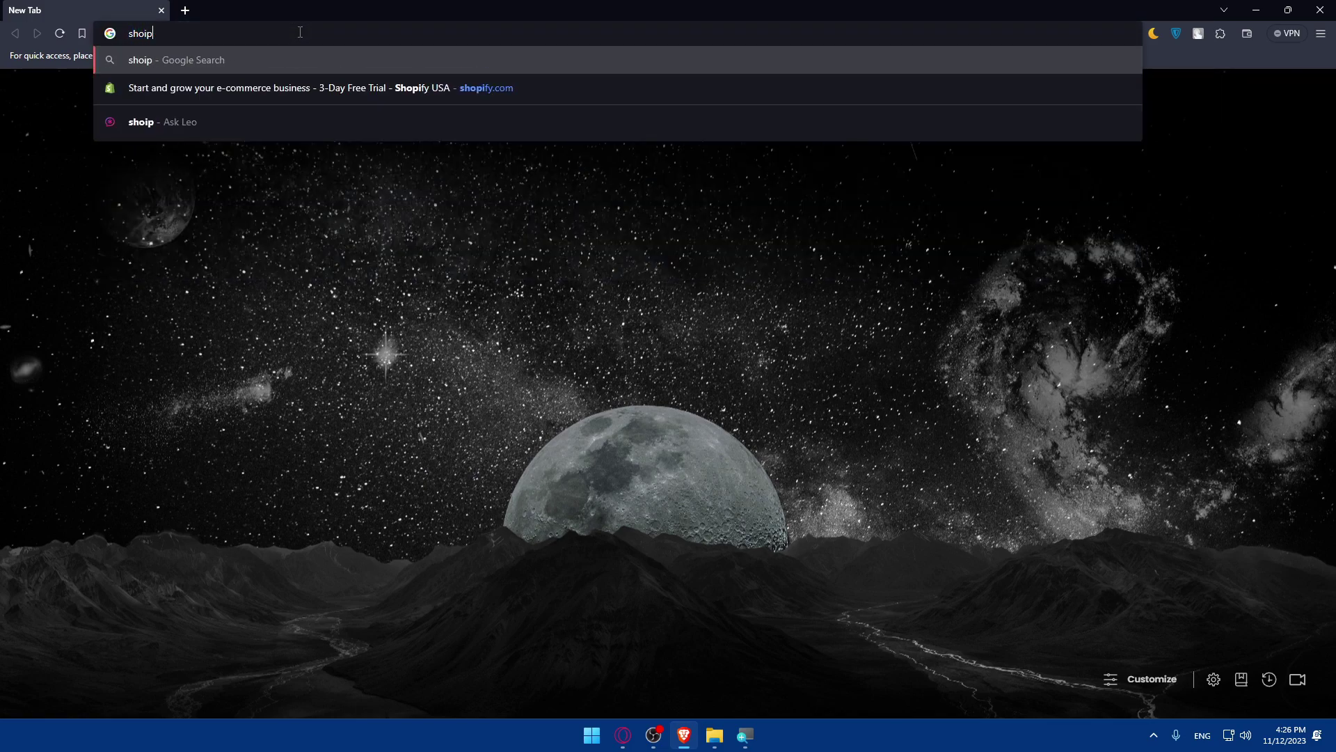
Step: Finish the address, load shopify.com, and scroll through the homepage
text(pify.com)
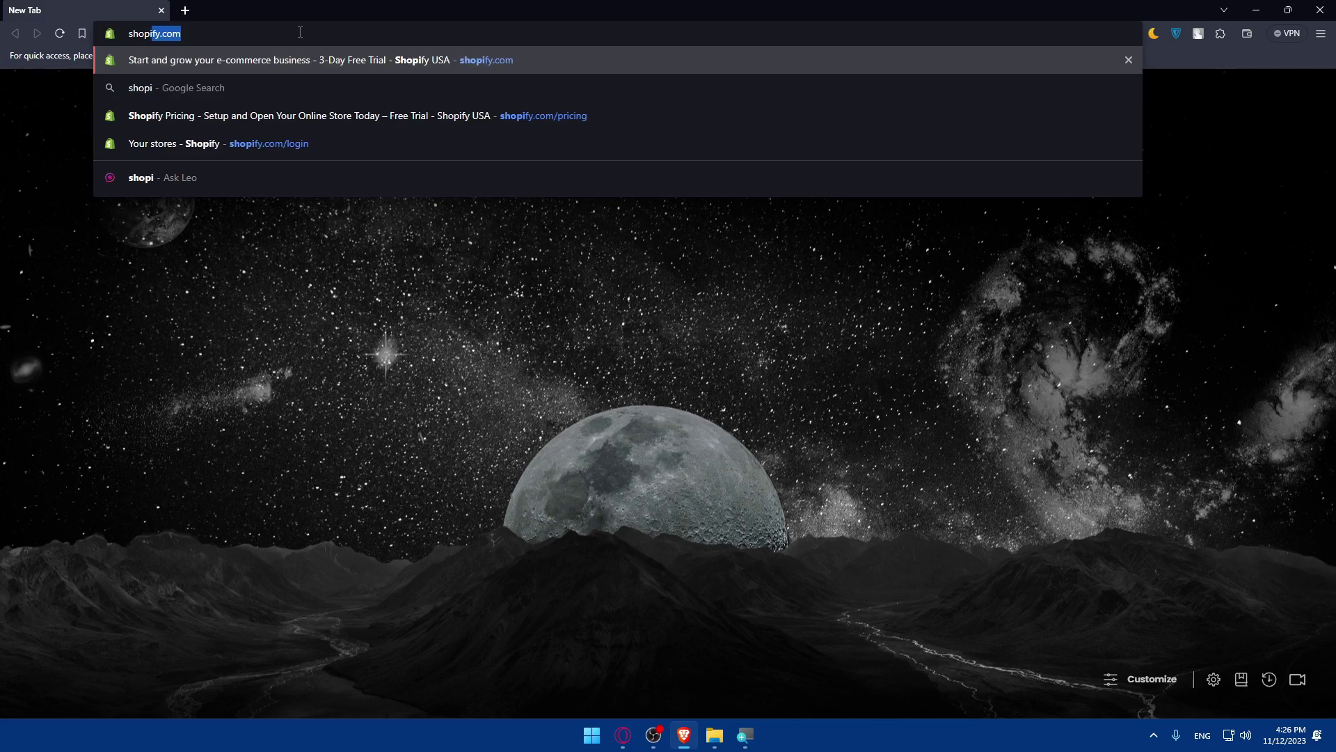
key(Return)
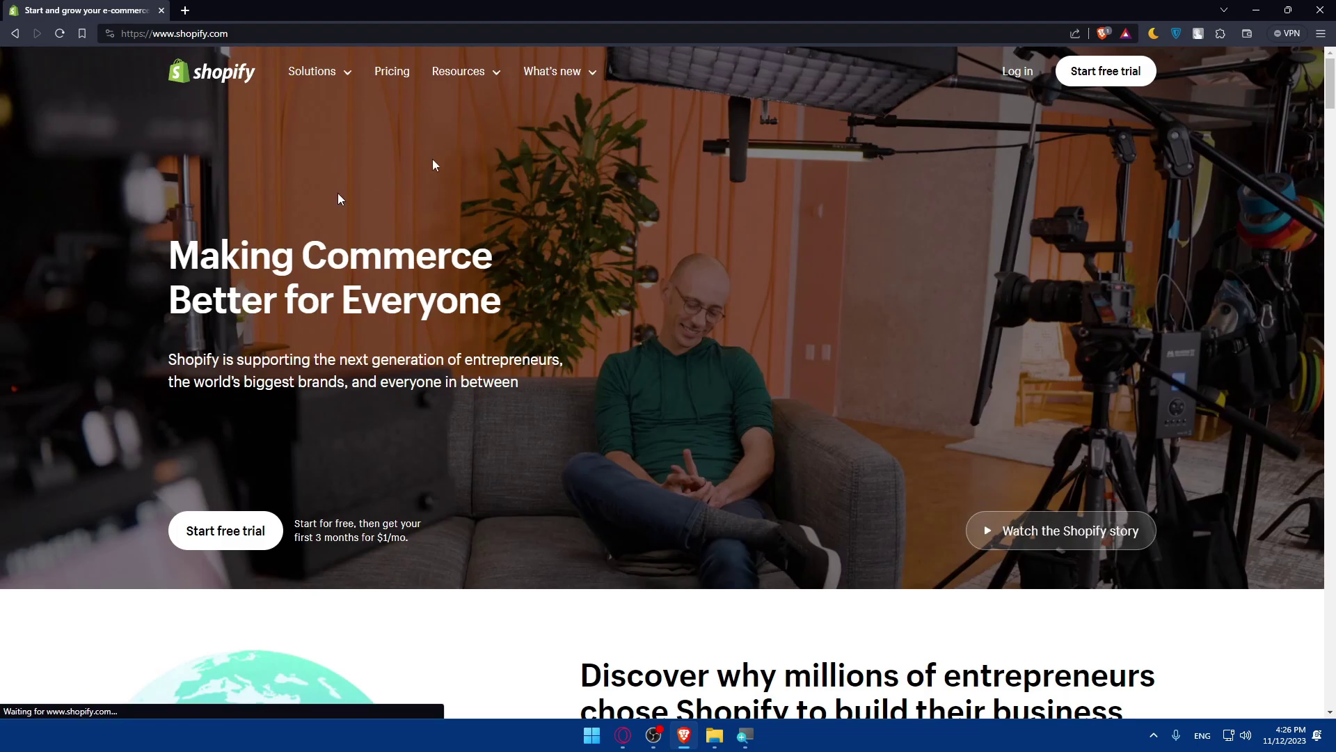
scroll(858, 406, down, 10)
scroll(858, 405, down, 15)
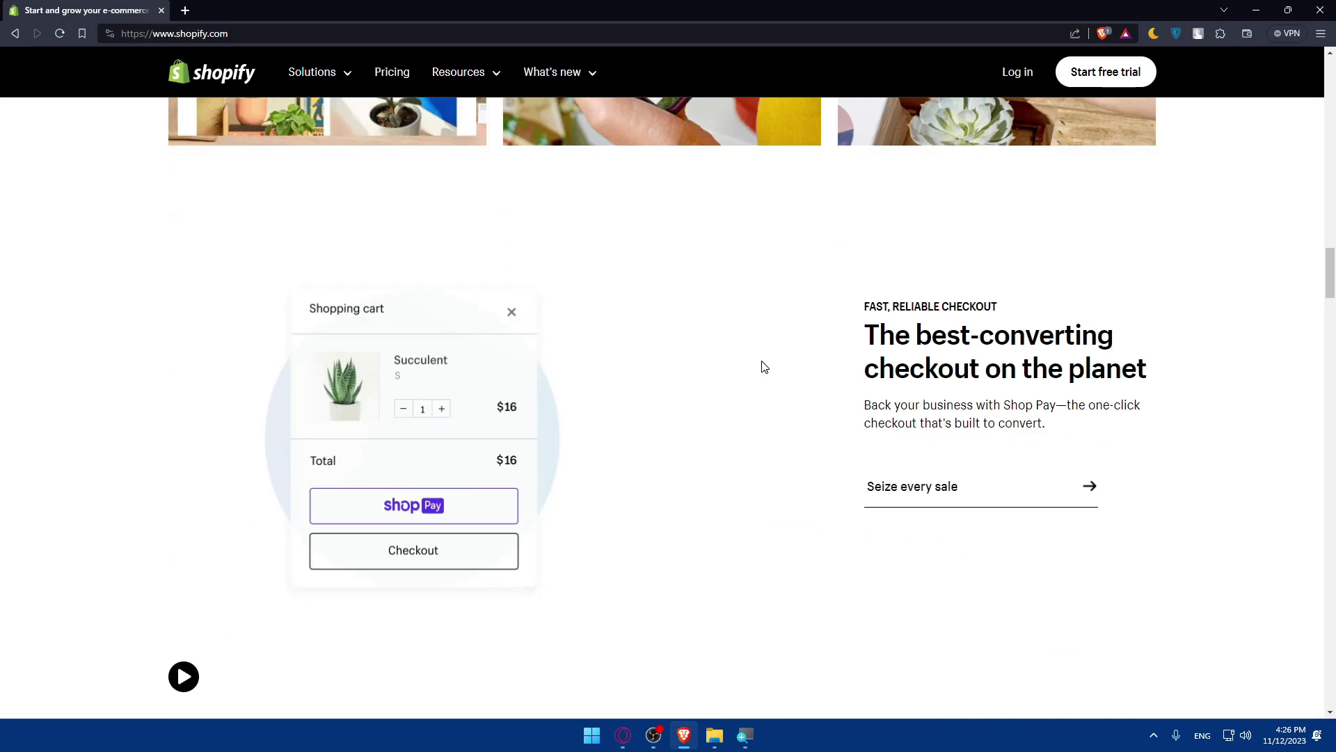
scroll(763, 367, up, 15)
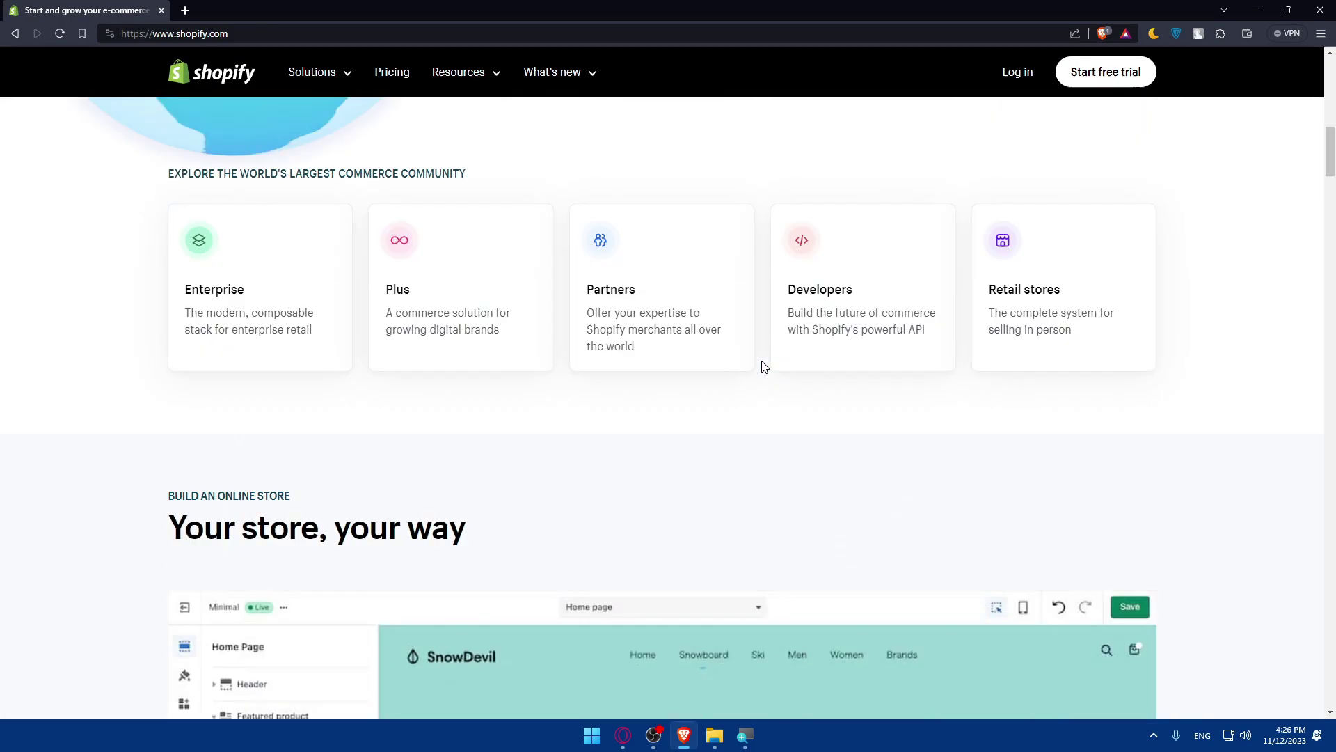
scroll(764, 367, up, 5)
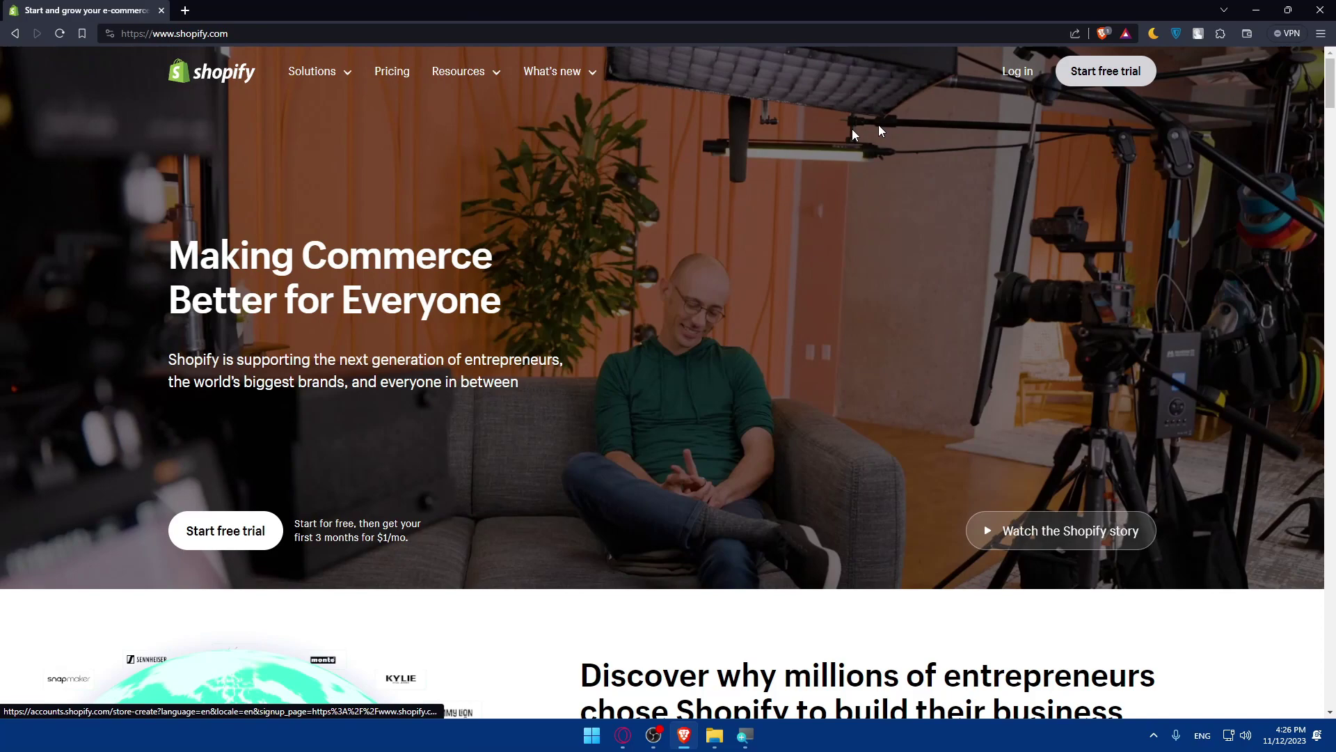
Step: Browse Shopify's pricing plans, then log in to the My Store admin
click(384, 77)
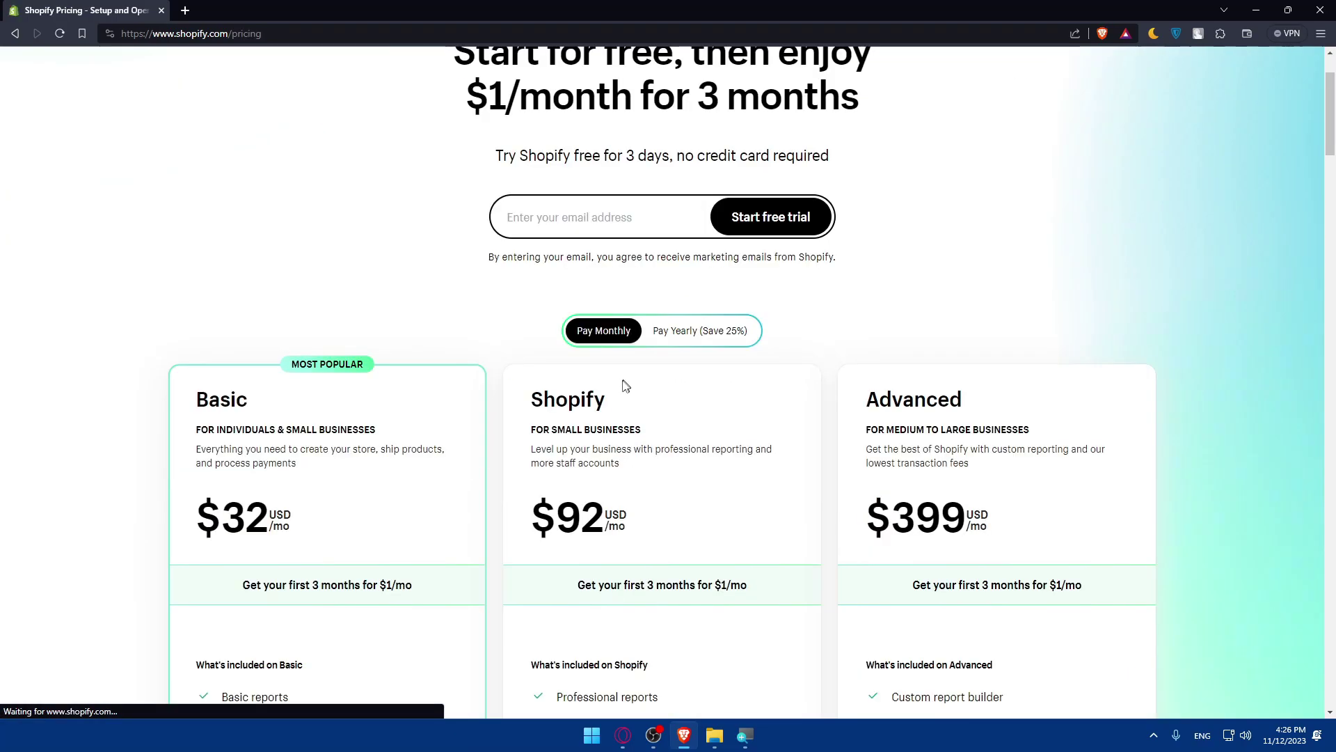
scroll(626, 385, down, 3)
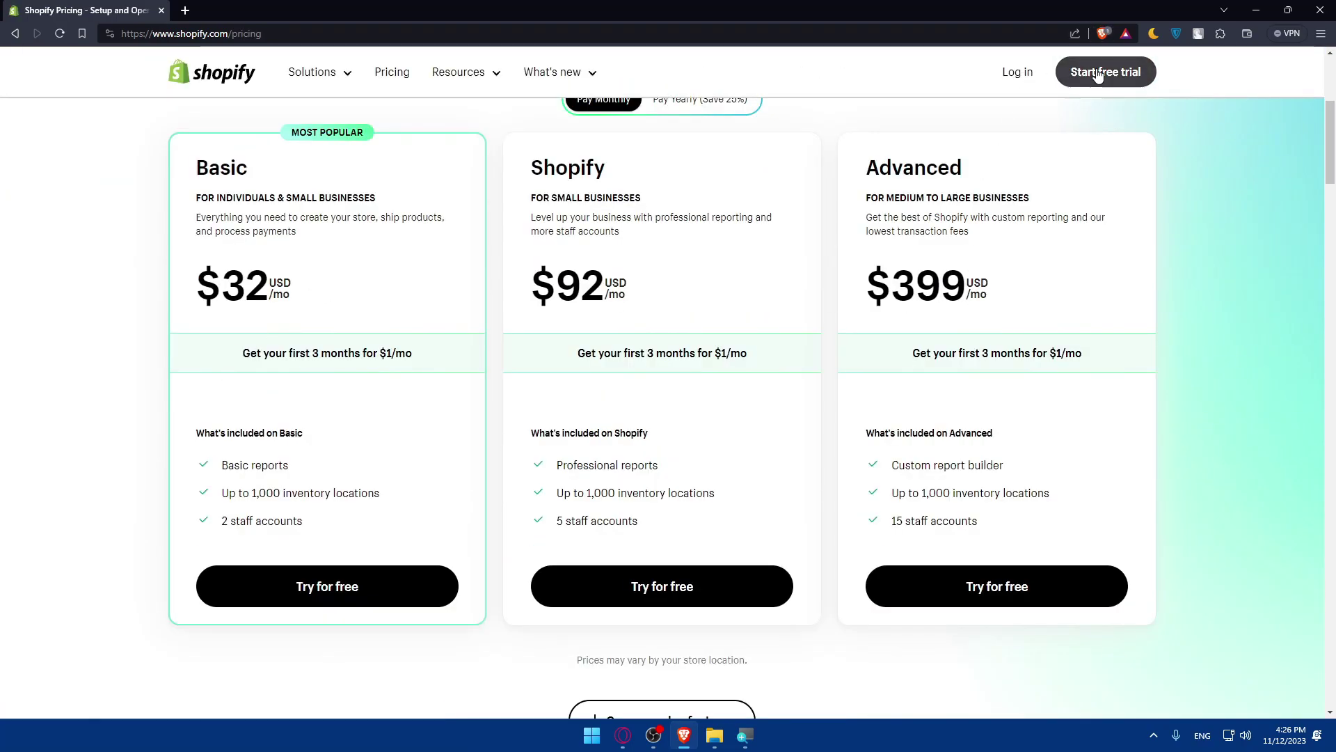
click(1018, 75)
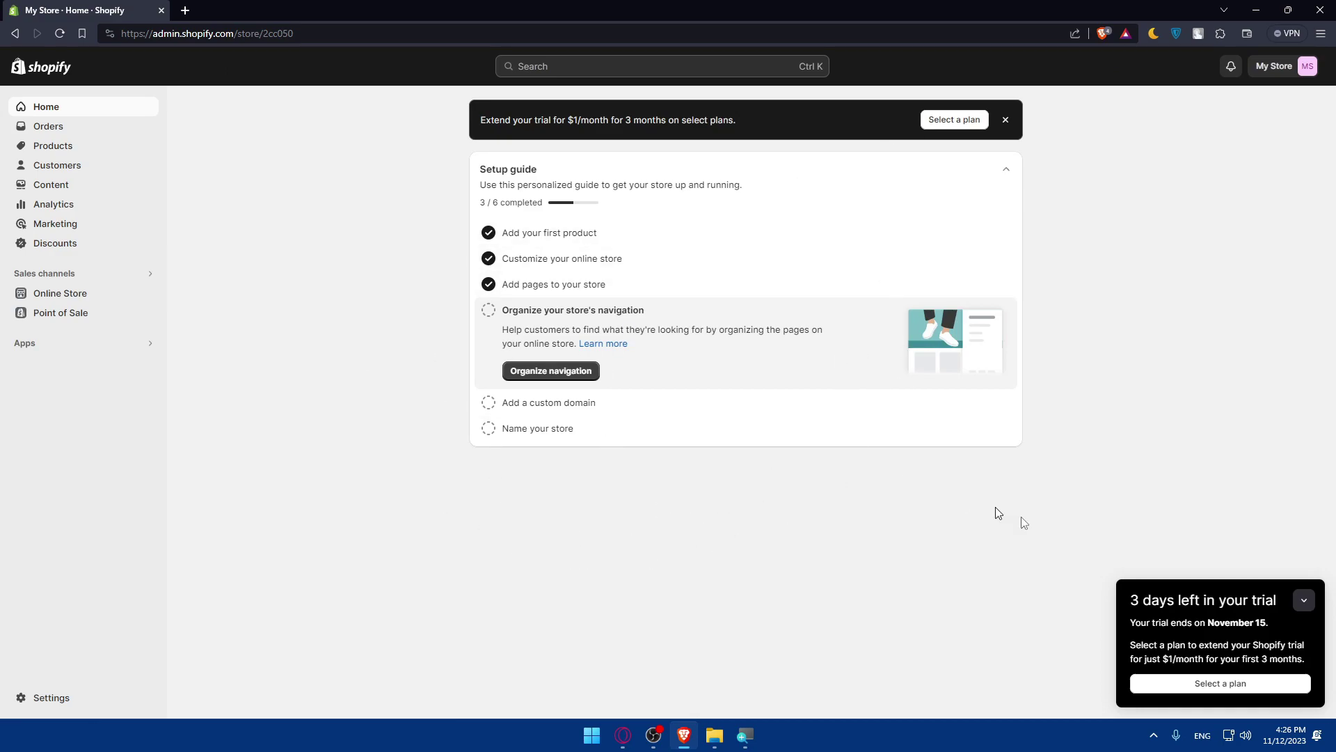
Step: Collapse the trial reminder and go to Apps for the recommended apps
click(1306, 599)
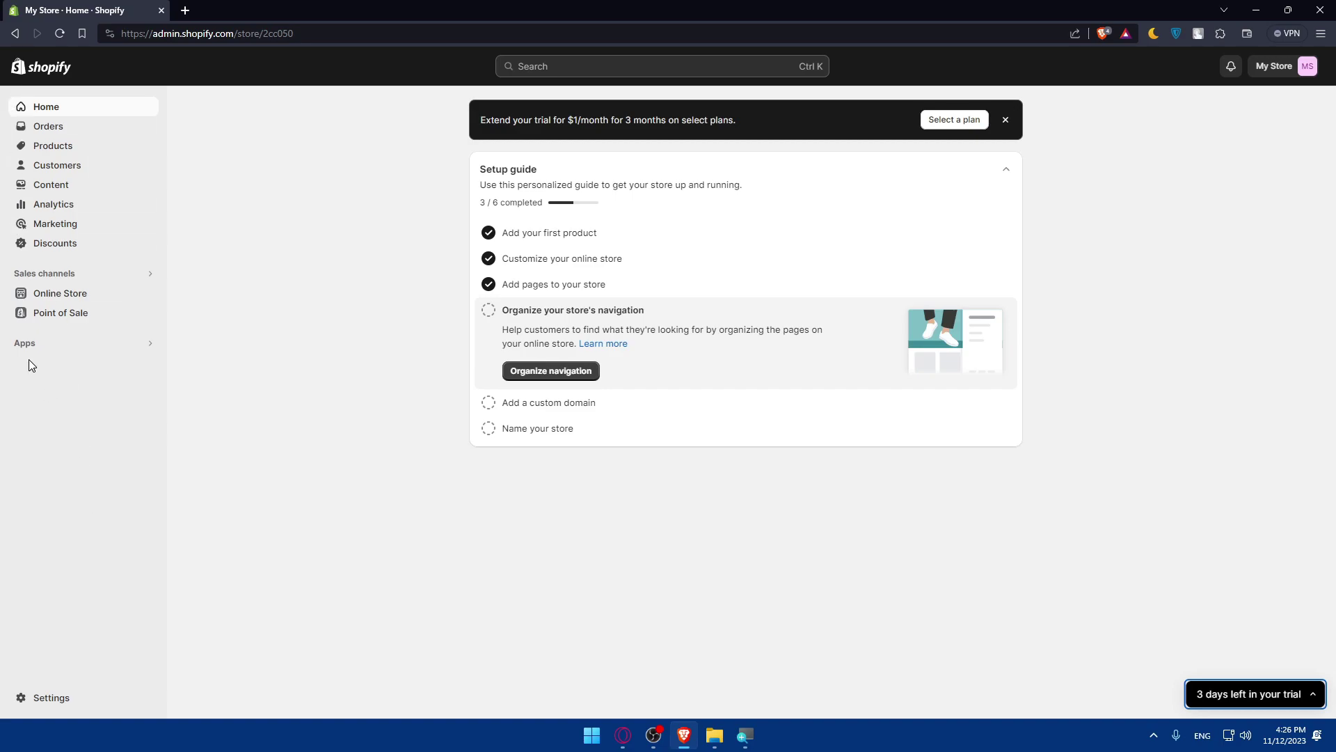
click(110, 347)
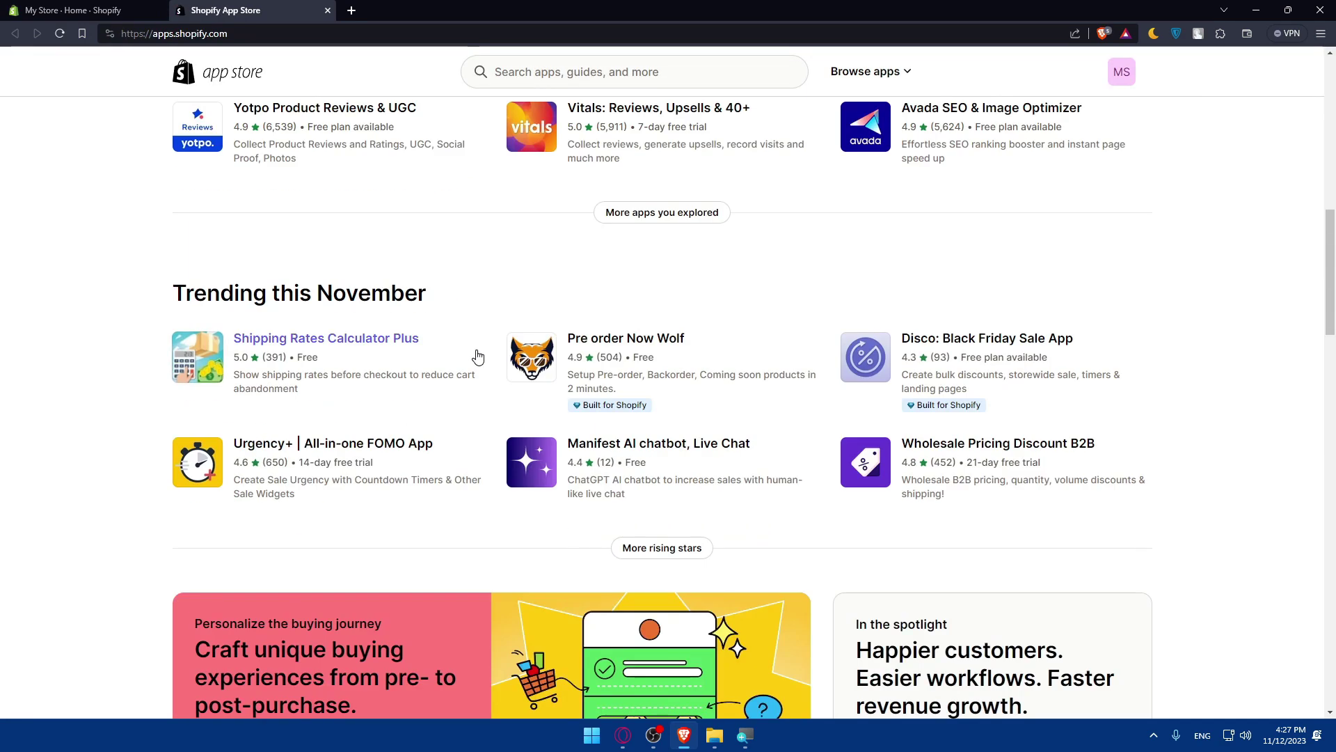
Step: Search the Shopify App Store for 'hextom'
scroll(481, 360, up, 2)
scroll(484, 355, down, 12)
scroll(487, 352, up, 11)
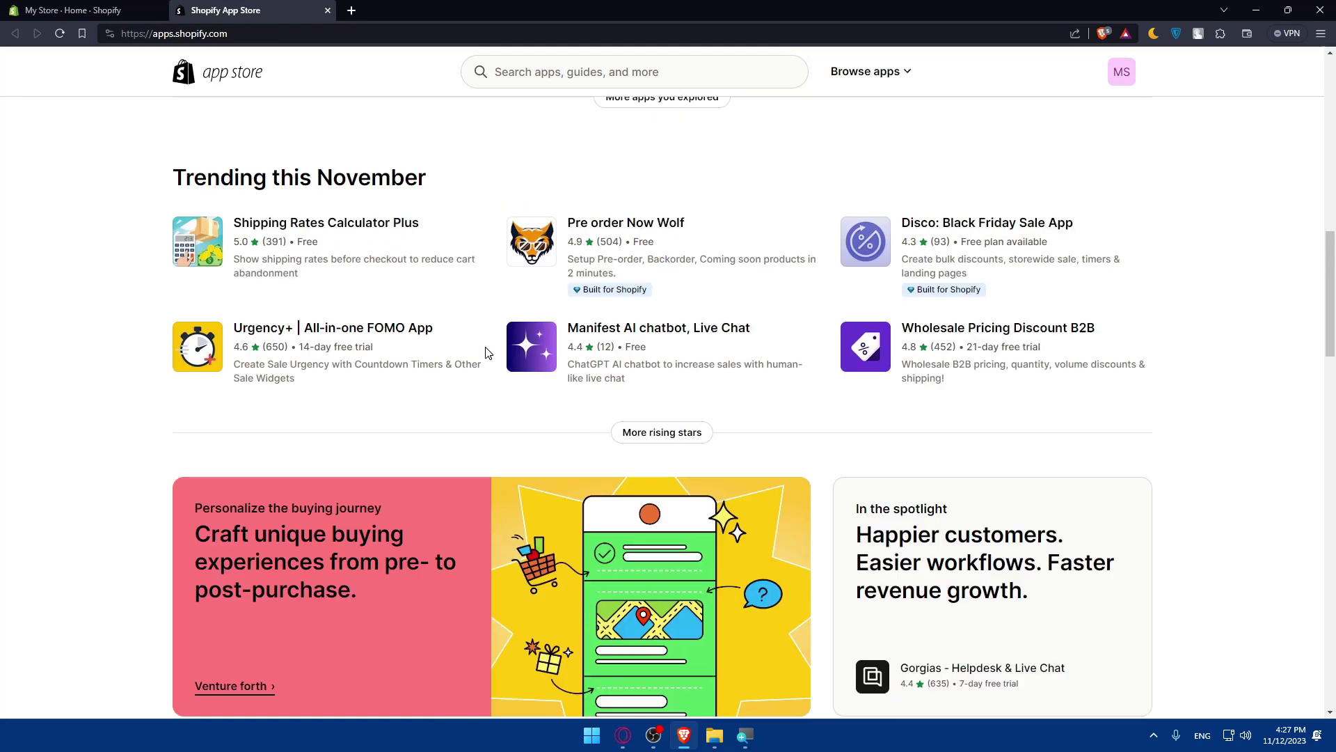
scroll(488, 352, up, 10)
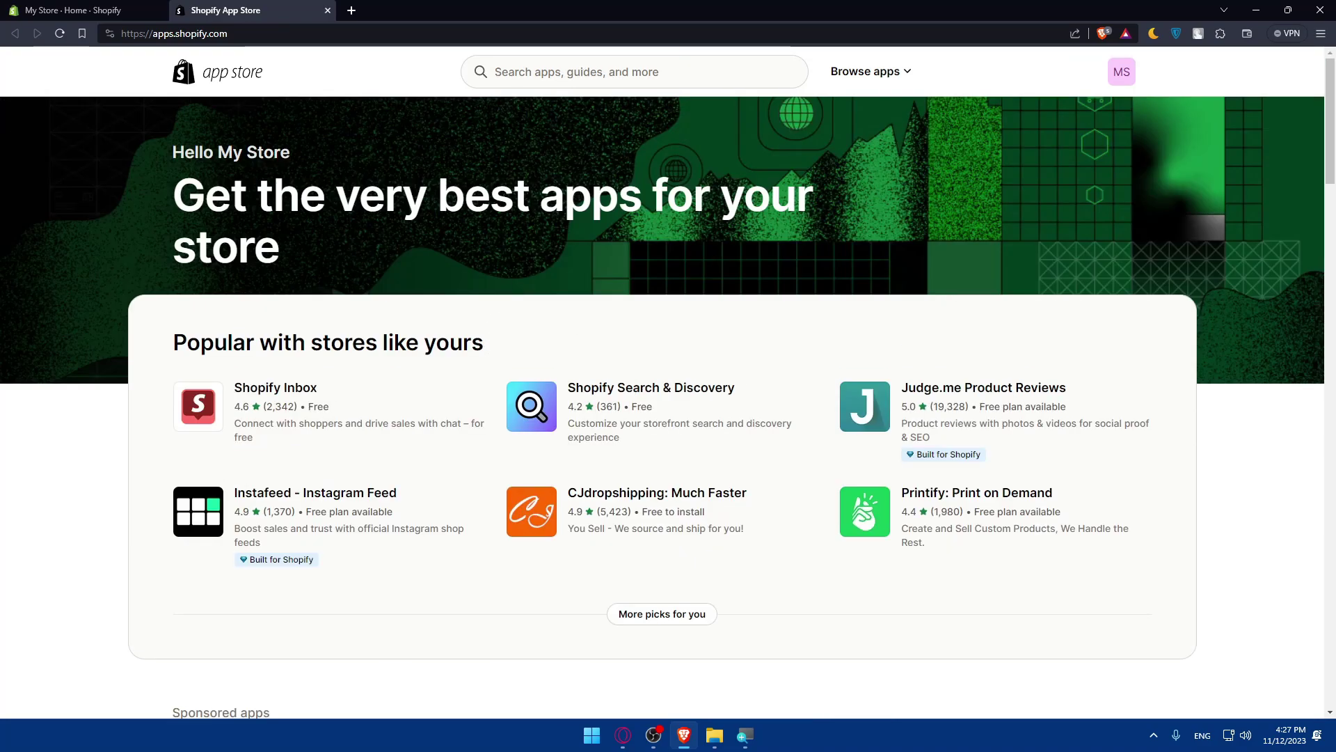
click(529, 71)
text(hextom)
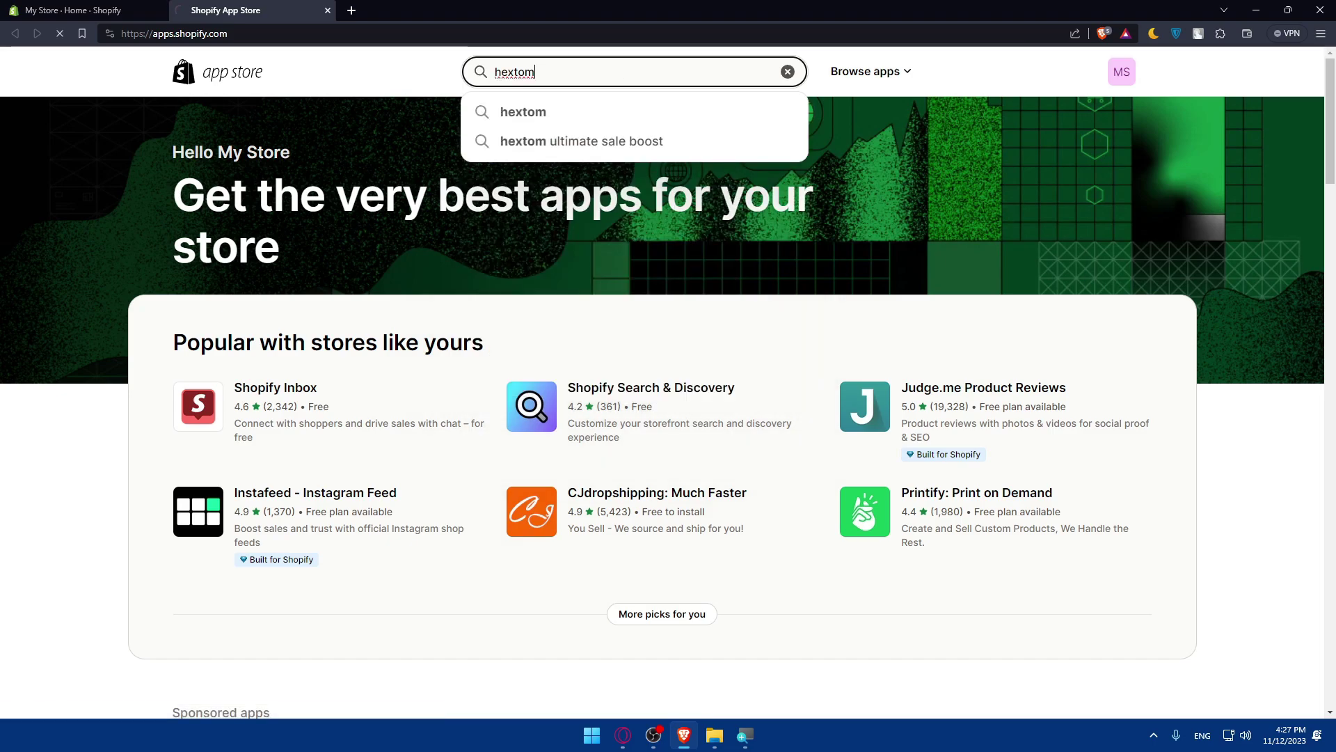
key(Return)
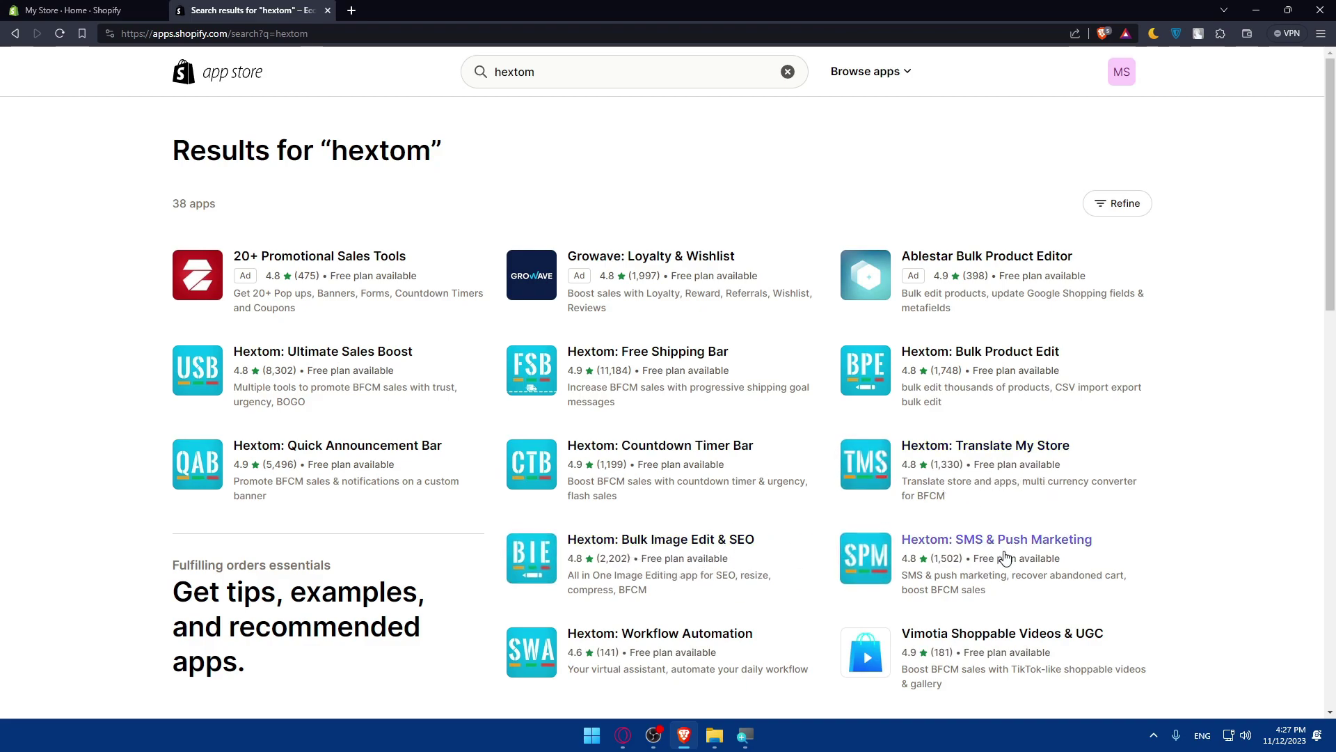
Step: Look through the 38 hextom results to locate Hextom: Free Shipping Bar
scroll(1009, 550, down, 2)
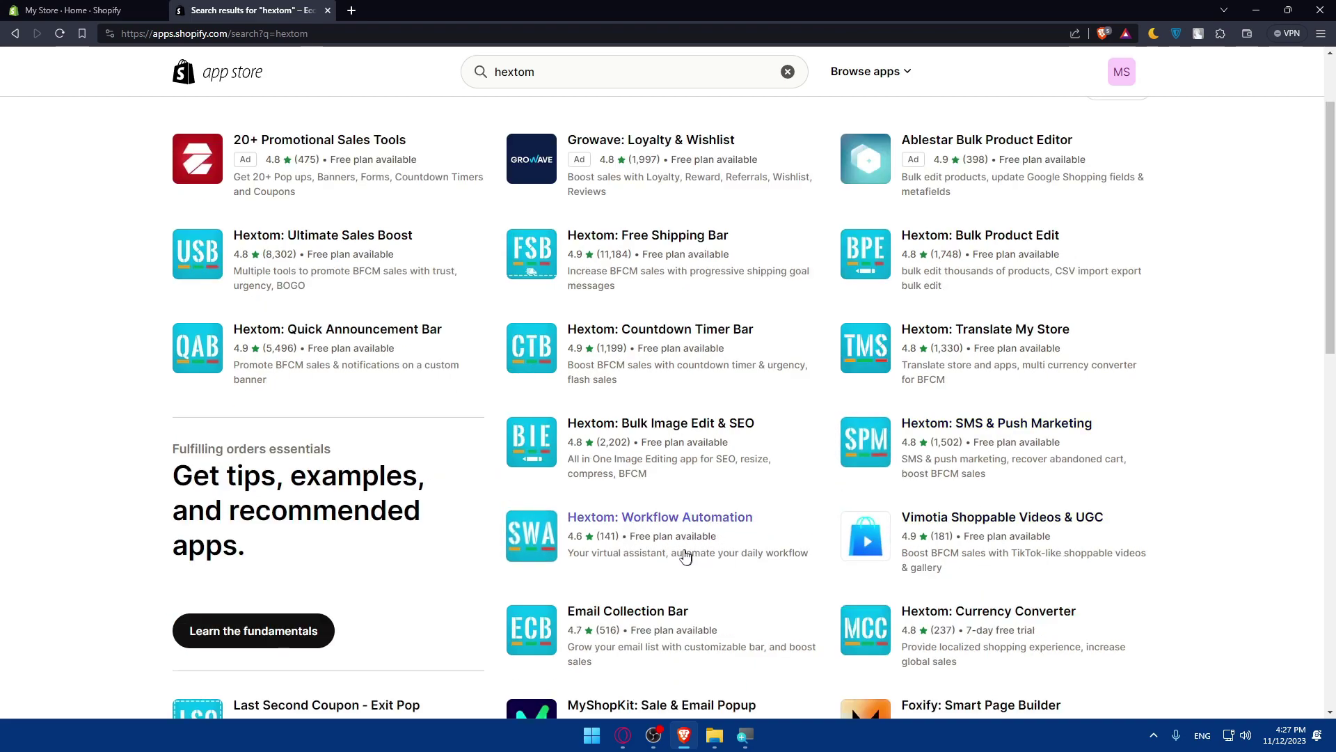
scroll(685, 555, down, 2)
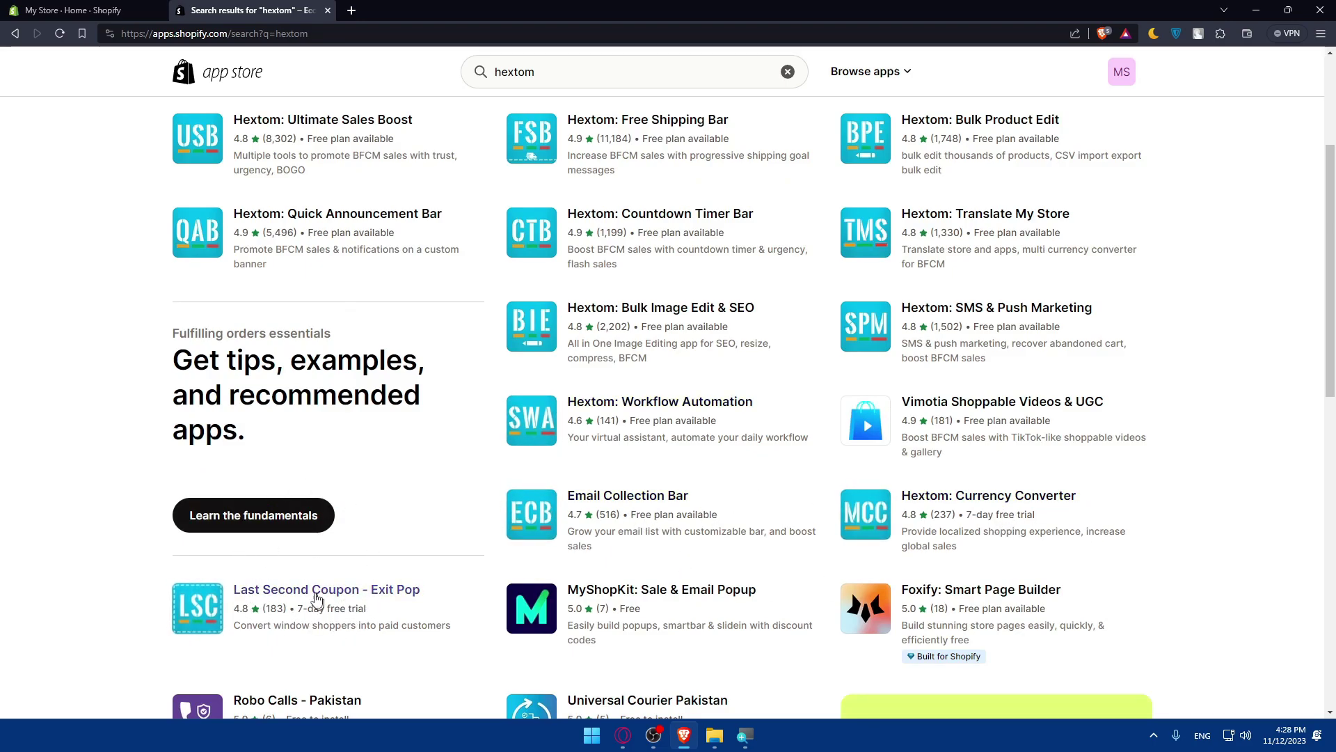
scroll(320, 583, down, 4)
scroll(325, 578, up, 2)
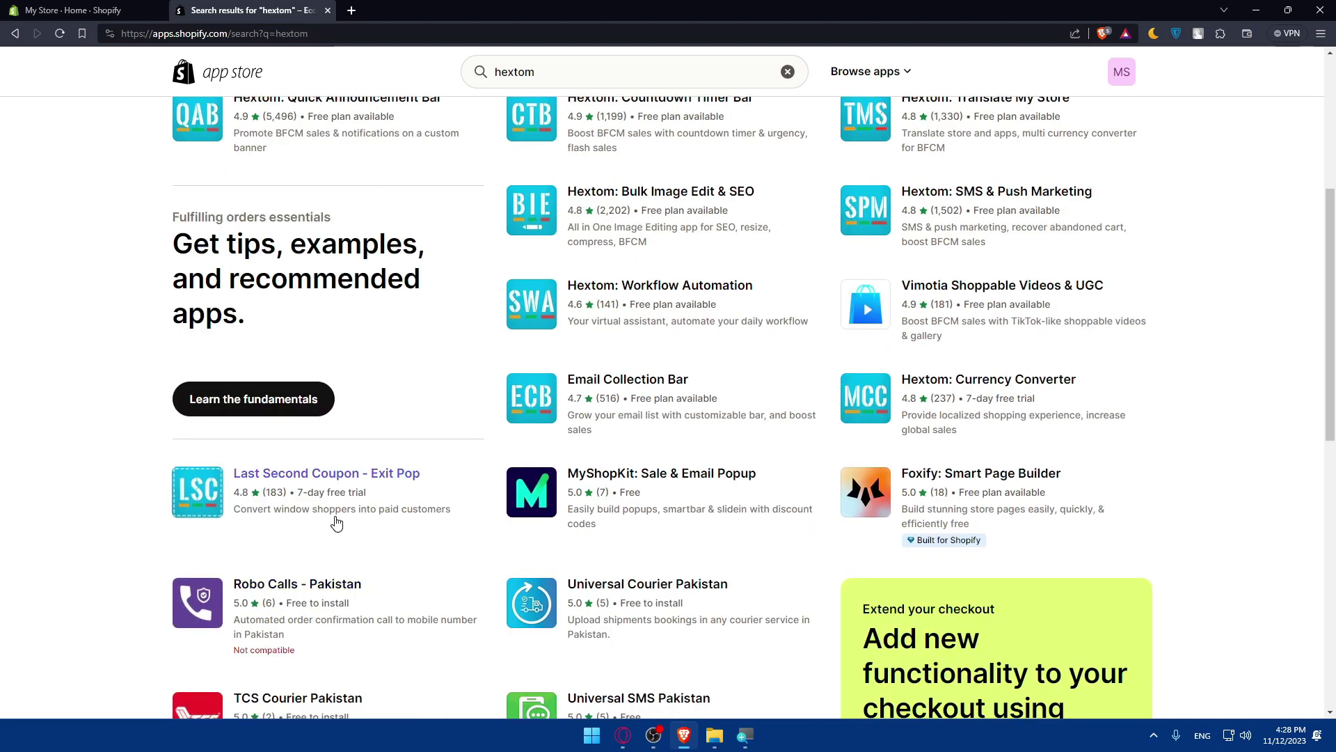
scroll(331, 516, up, 2)
scroll(595, 536, up, 4)
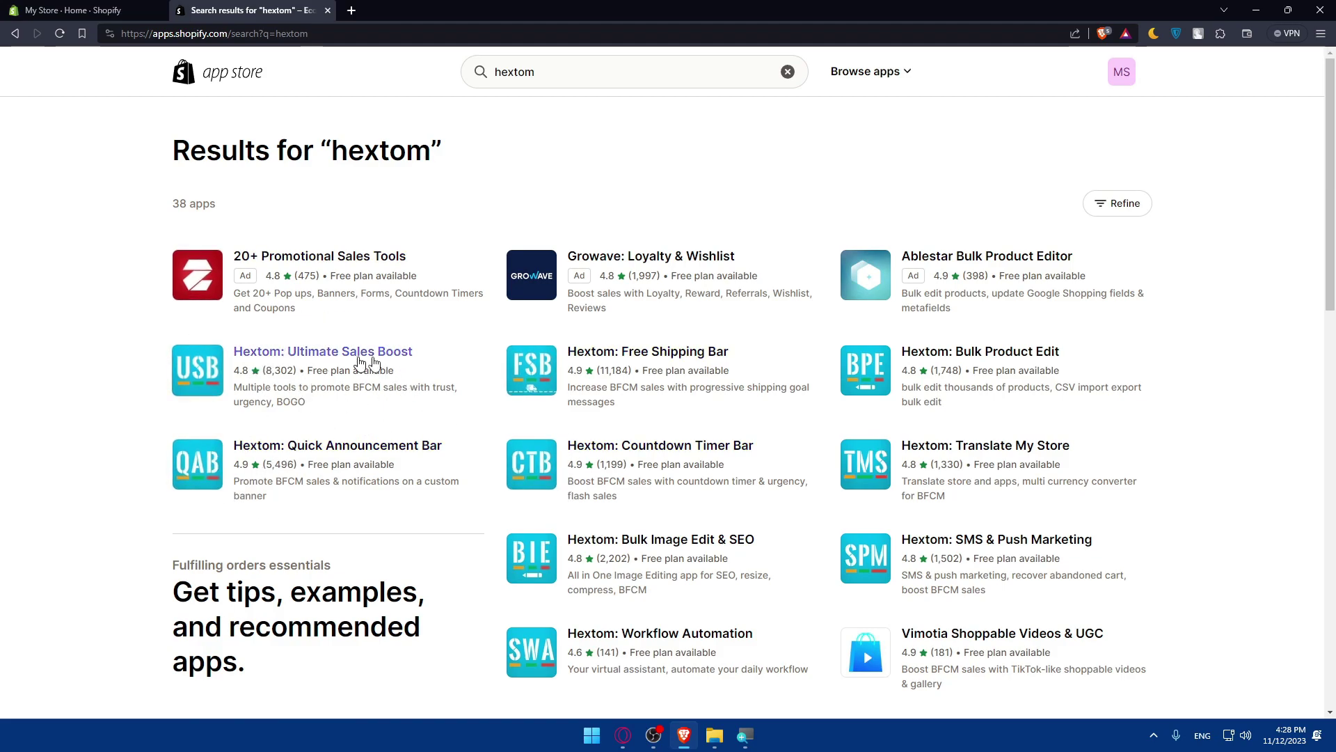
Step: Open the Hextom: Free Shipping Bar listing and play, then pause, its promo video
click(698, 356)
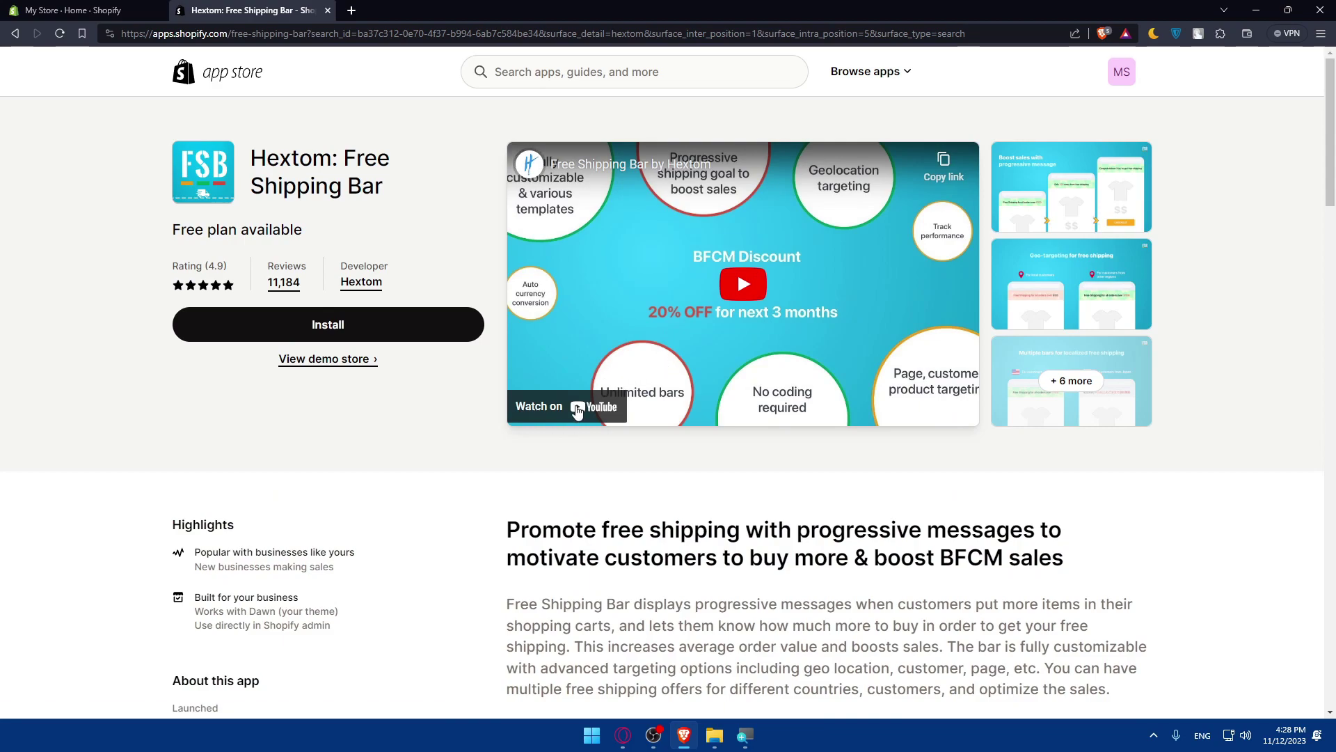
click(711, 253)
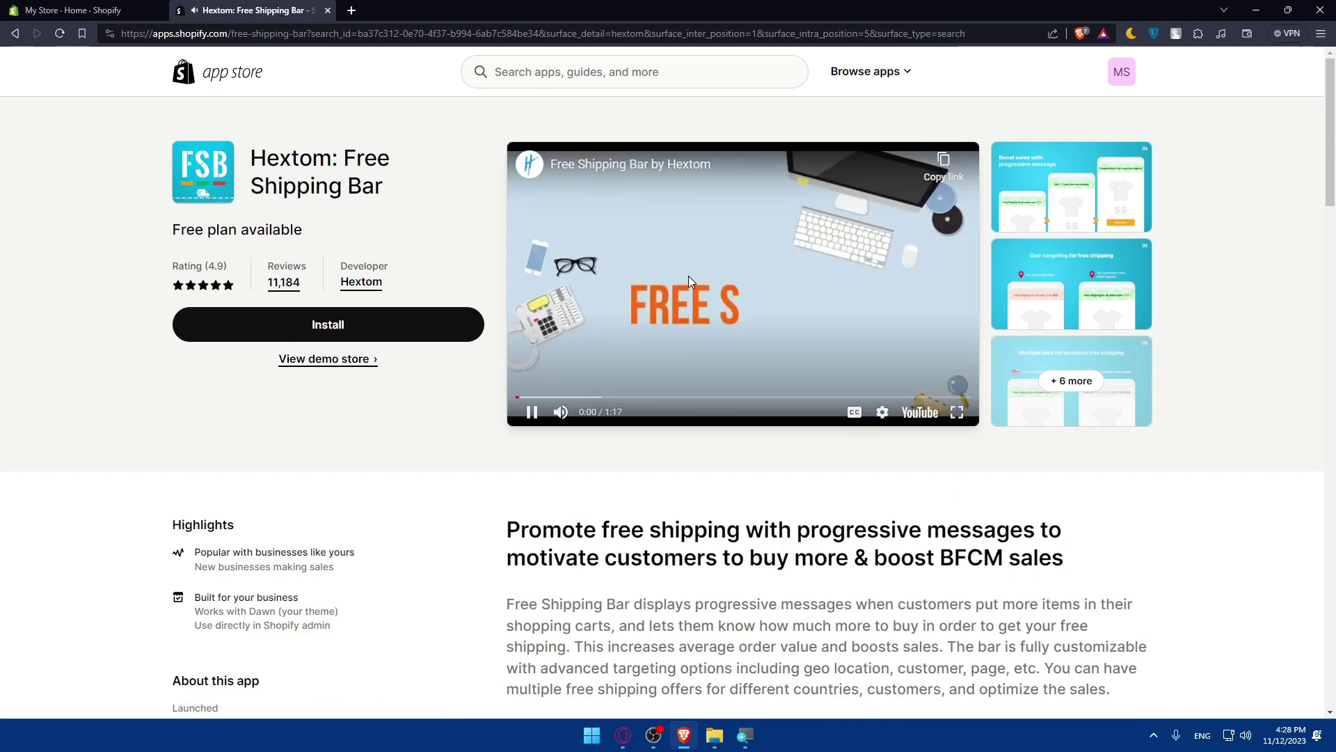
click(531, 412)
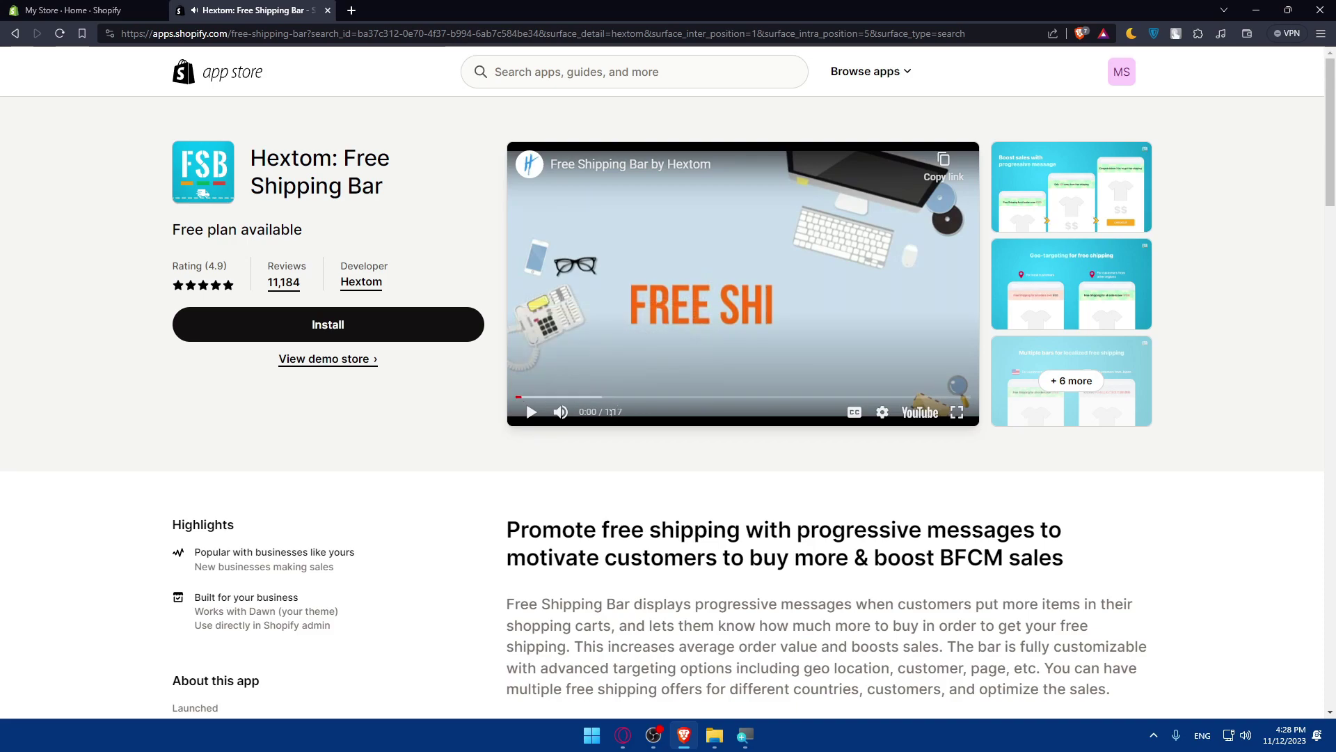
click(612, 427)
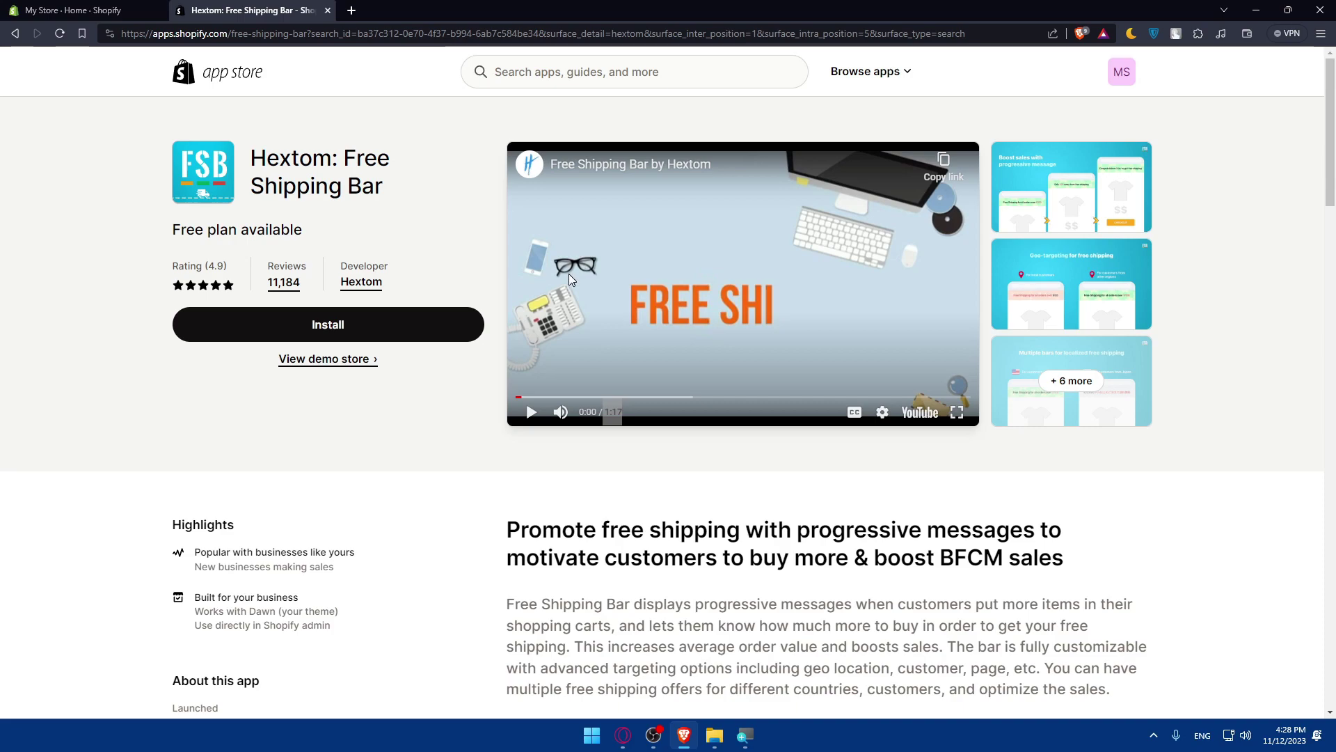
Step: Highlight the progressive shipping goals and geo location targeting features in the description
scroll(570, 274, down, 5)
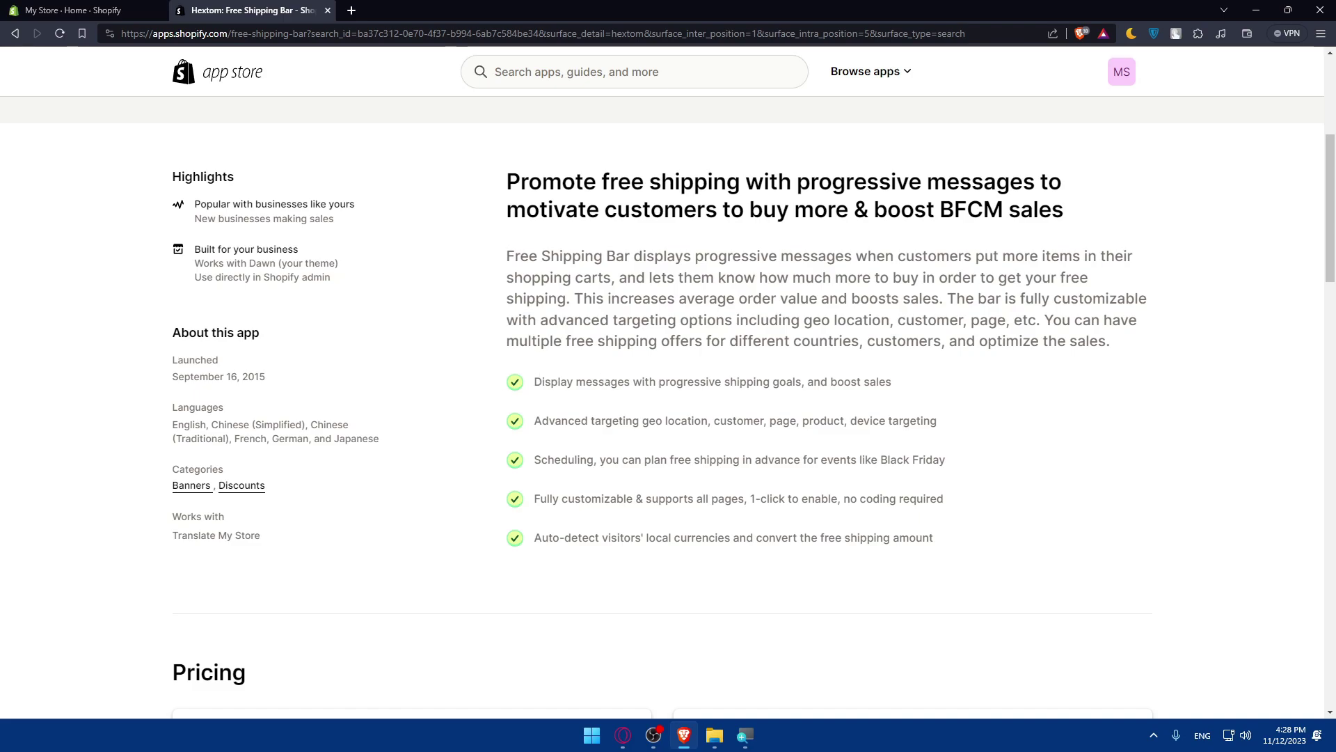
drag(535, 382, 877, 384)
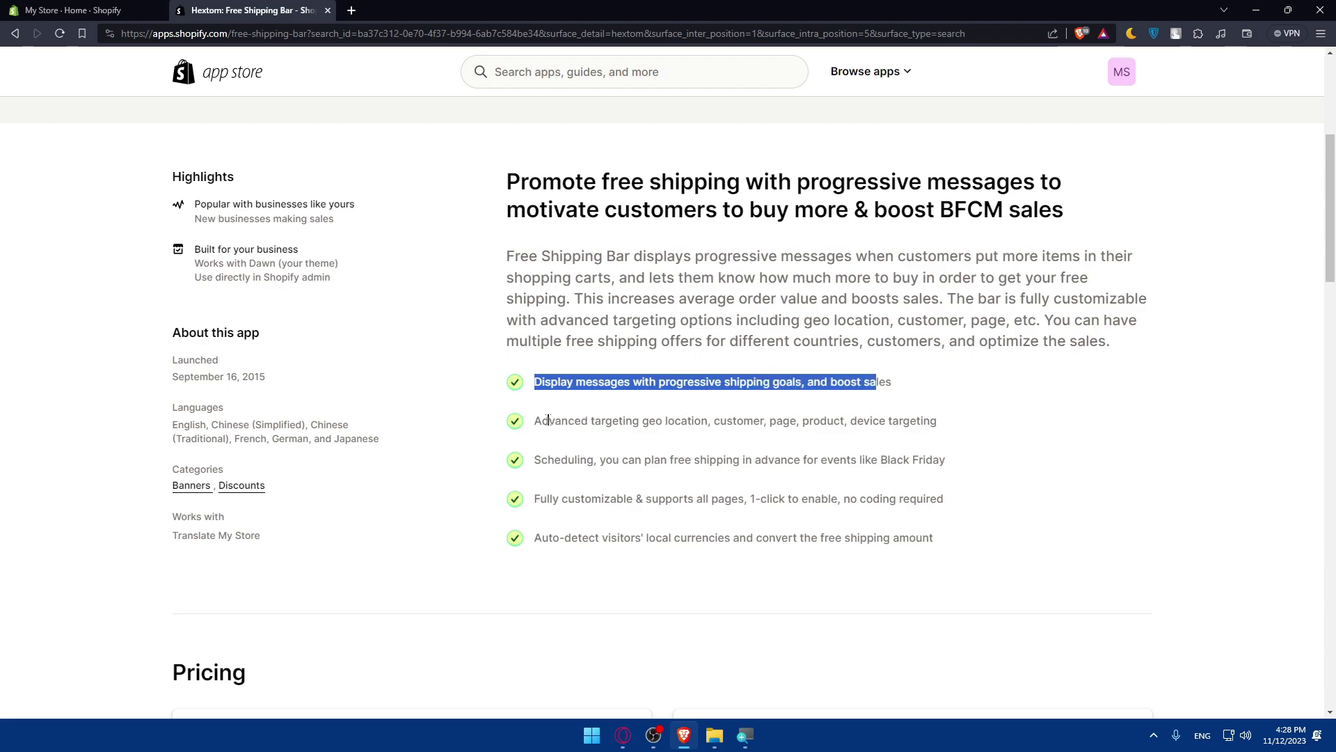
drag(533, 421, 704, 420)
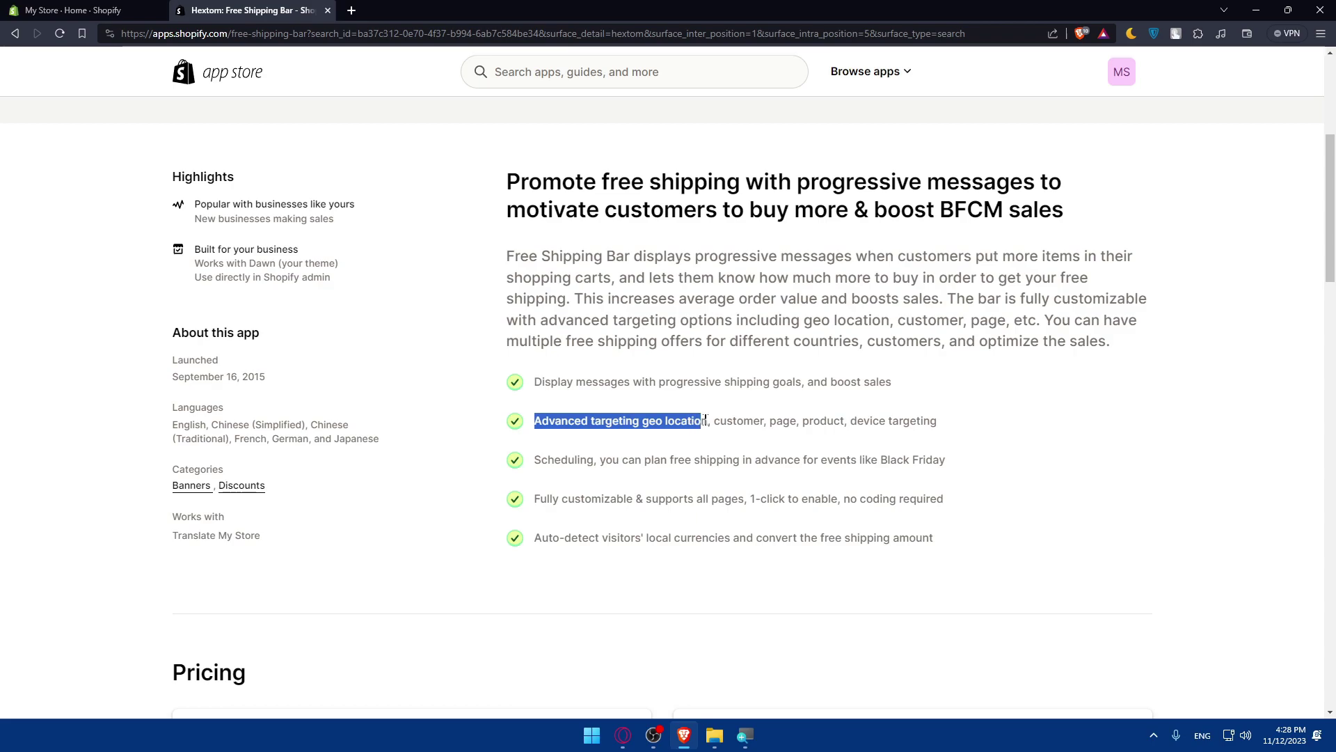
click(724, 425)
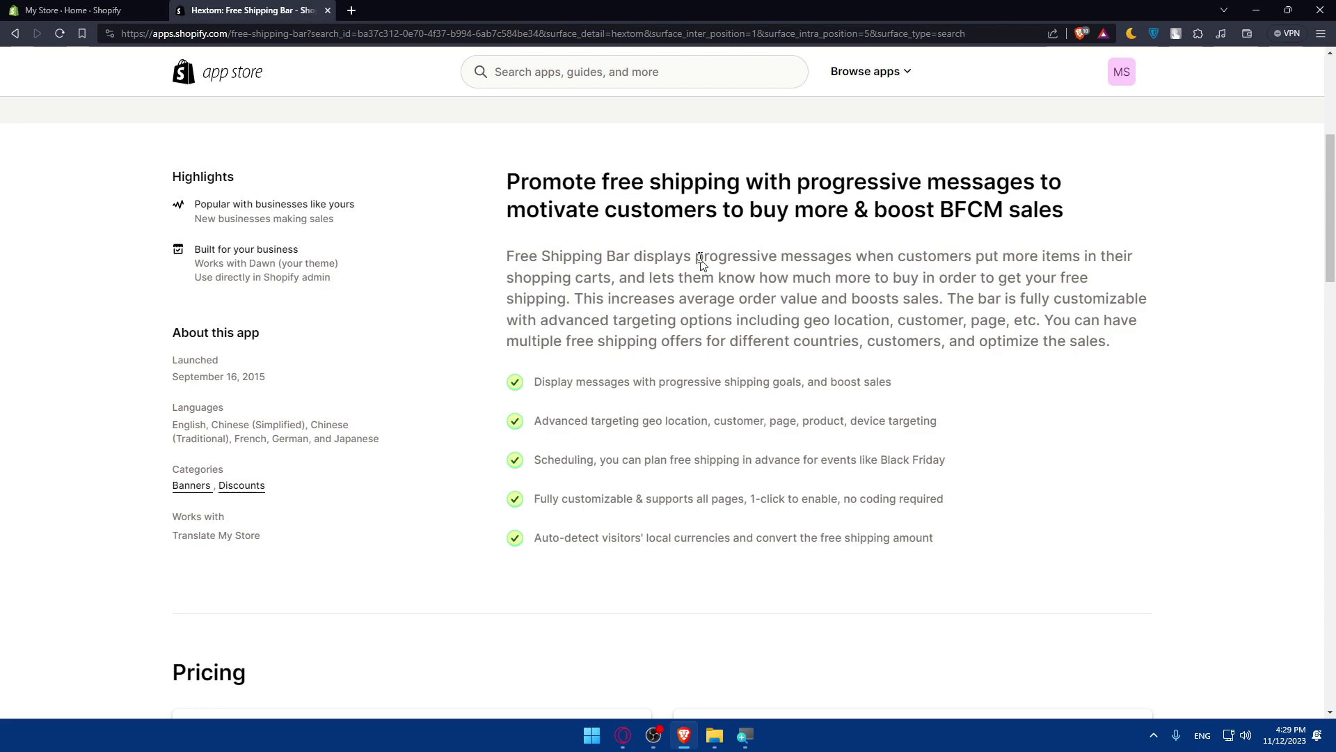
Step: Highlight the free Basic plan features: customizable banner, targeting, bar link, and emoji support
scroll(696, 278, down, 5)
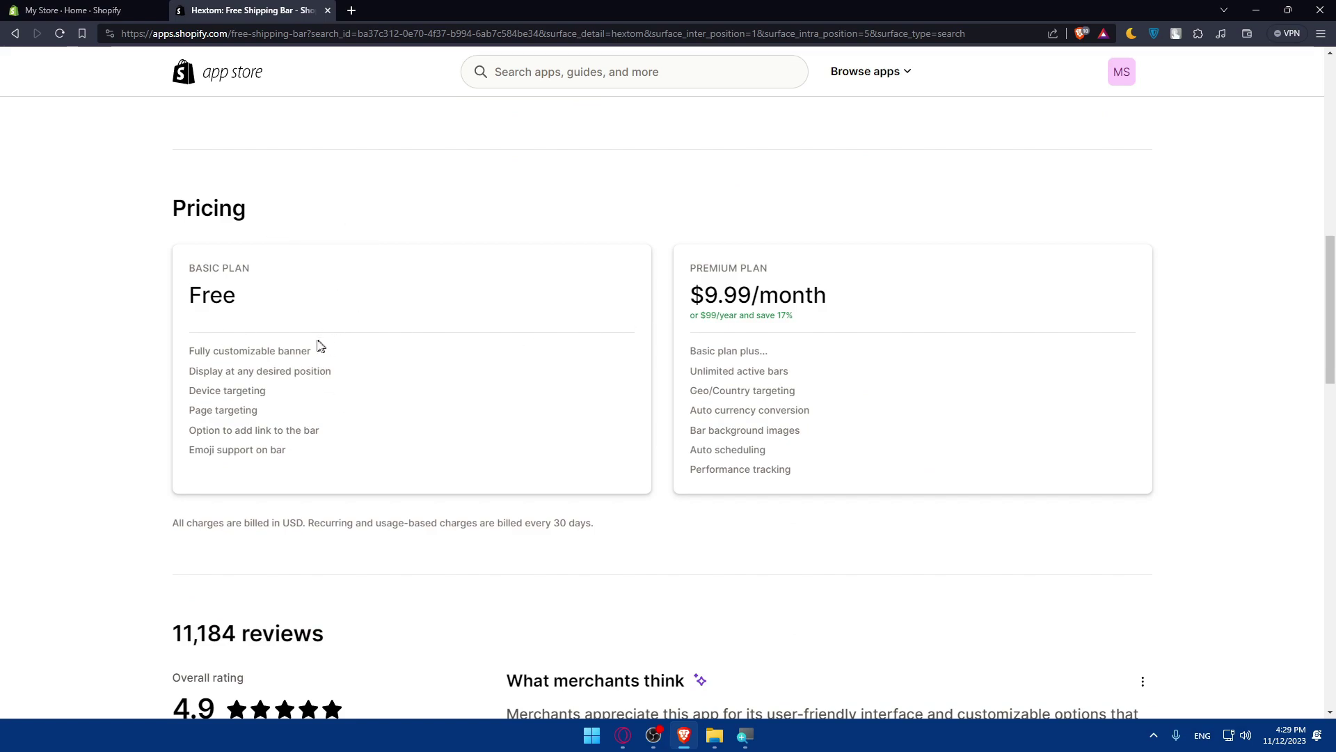
drag(319, 353, 174, 376)
drag(270, 395, 179, 396)
drag(259, 410, 163, 413)
drag(328, 433, 139, 445)
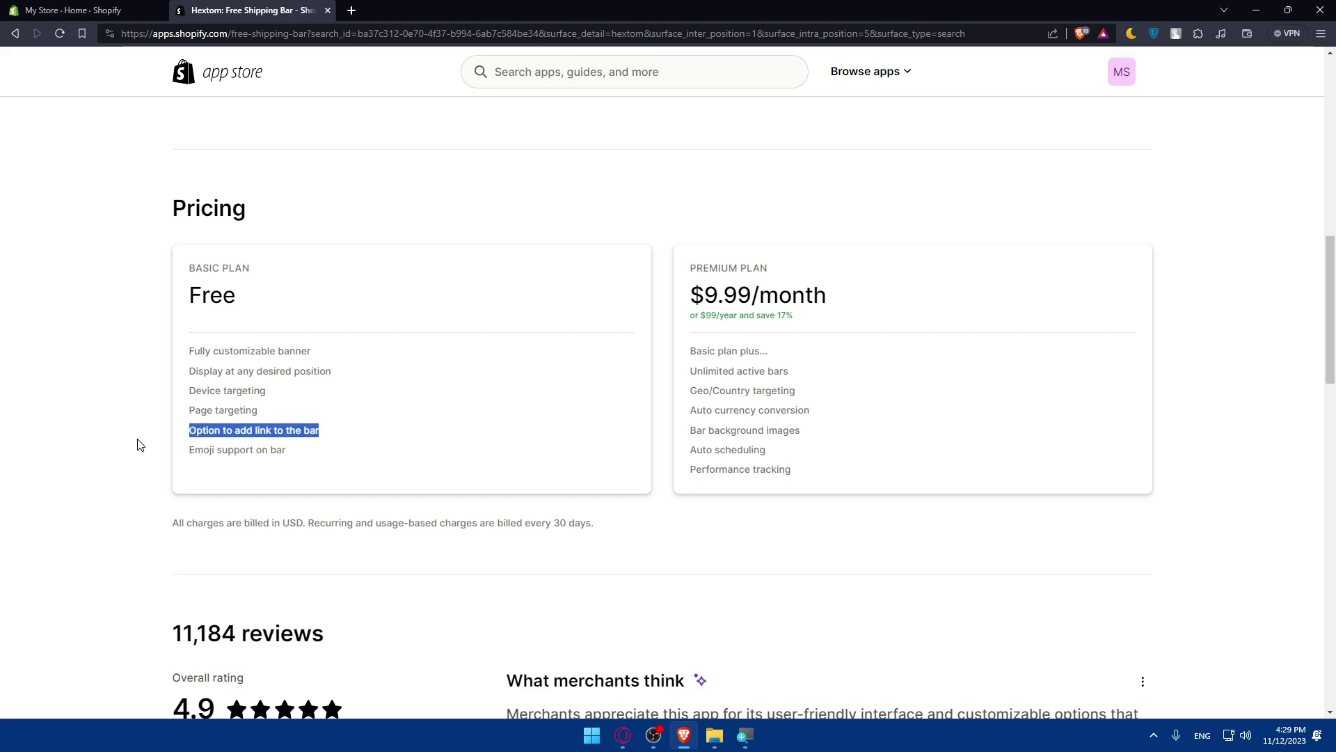
drag(302, 452, 168, 456)
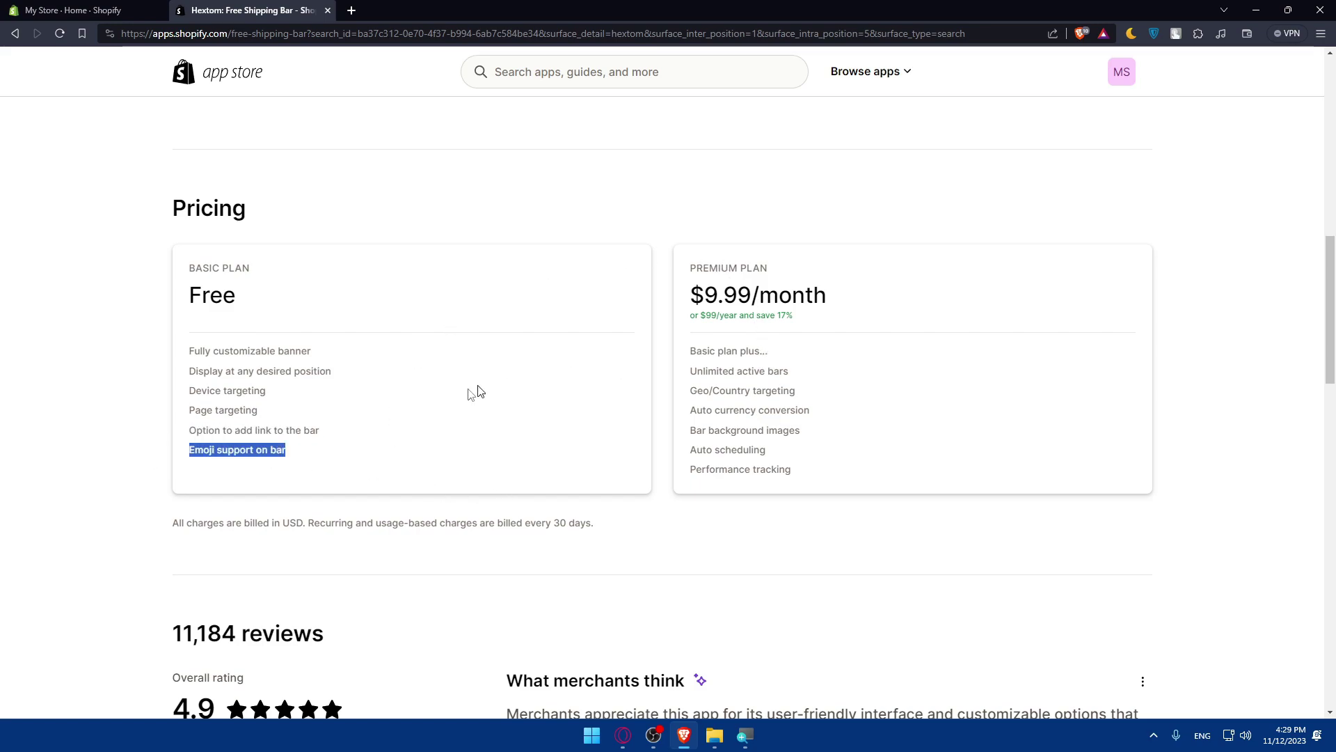
click(390, 391)
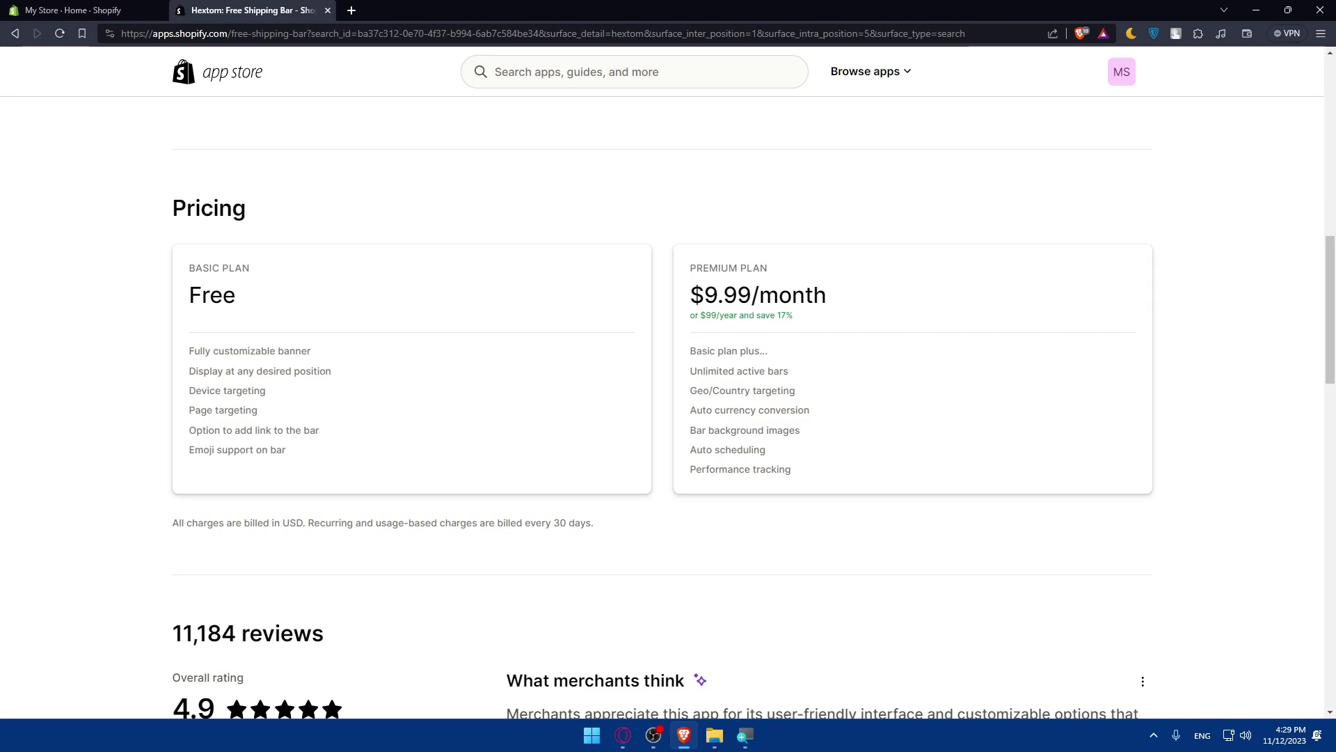
Step: Highlight the 11,184 review count and the 4.9 overall rating
scroll(524, 456, down, 5)
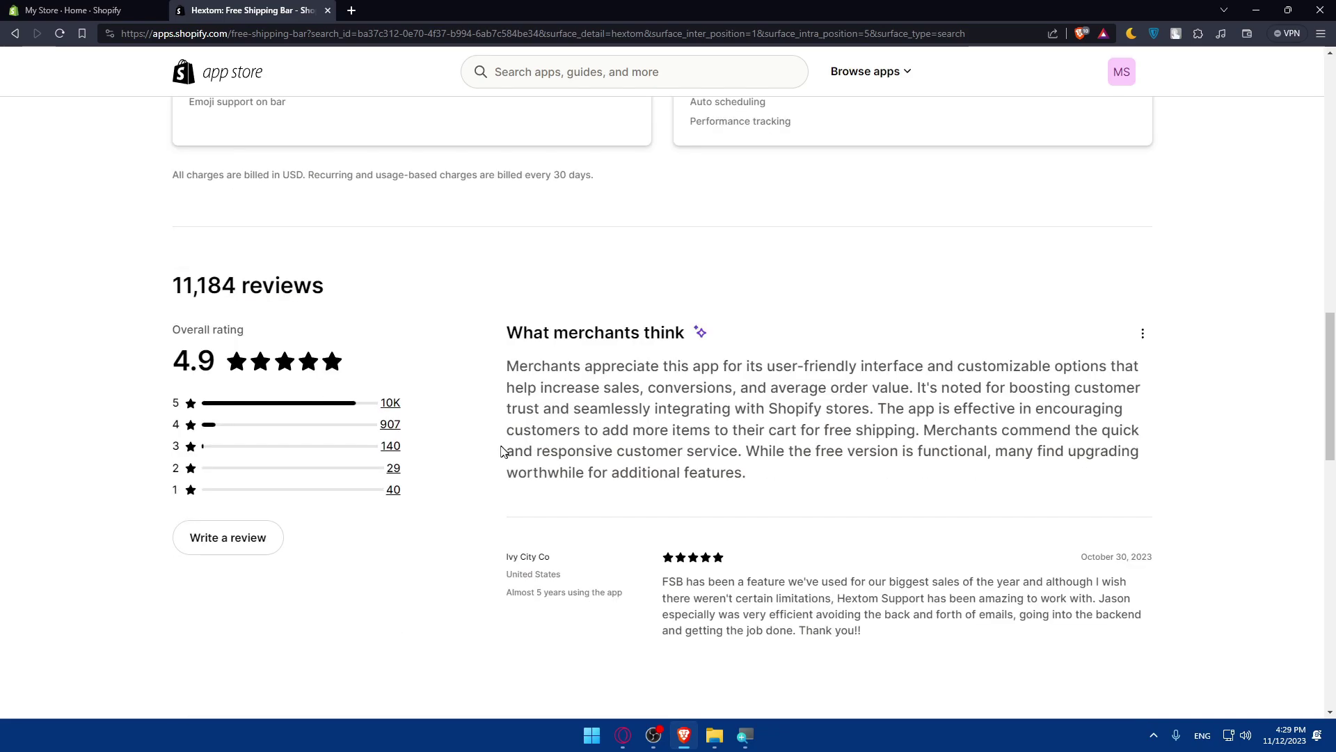
scroll(480, 453, down, 2)
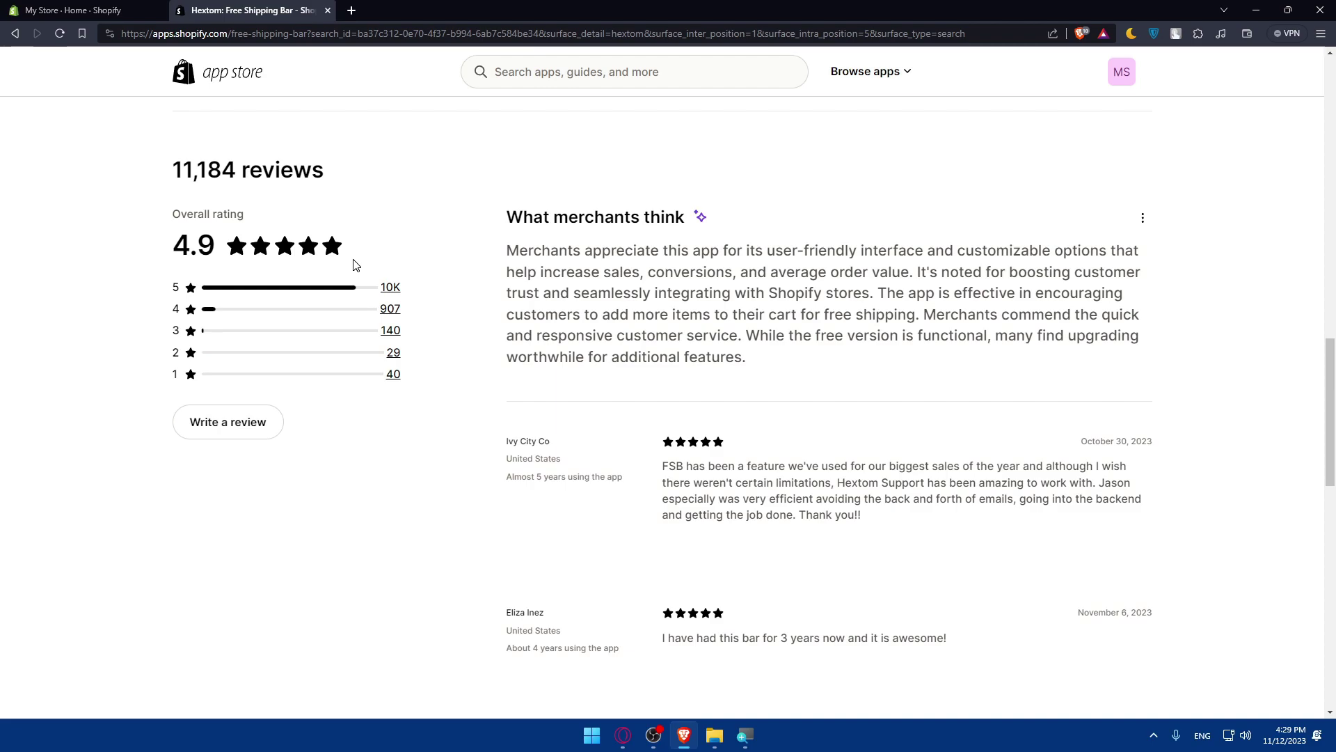
drag(174, 171, 237, 171)
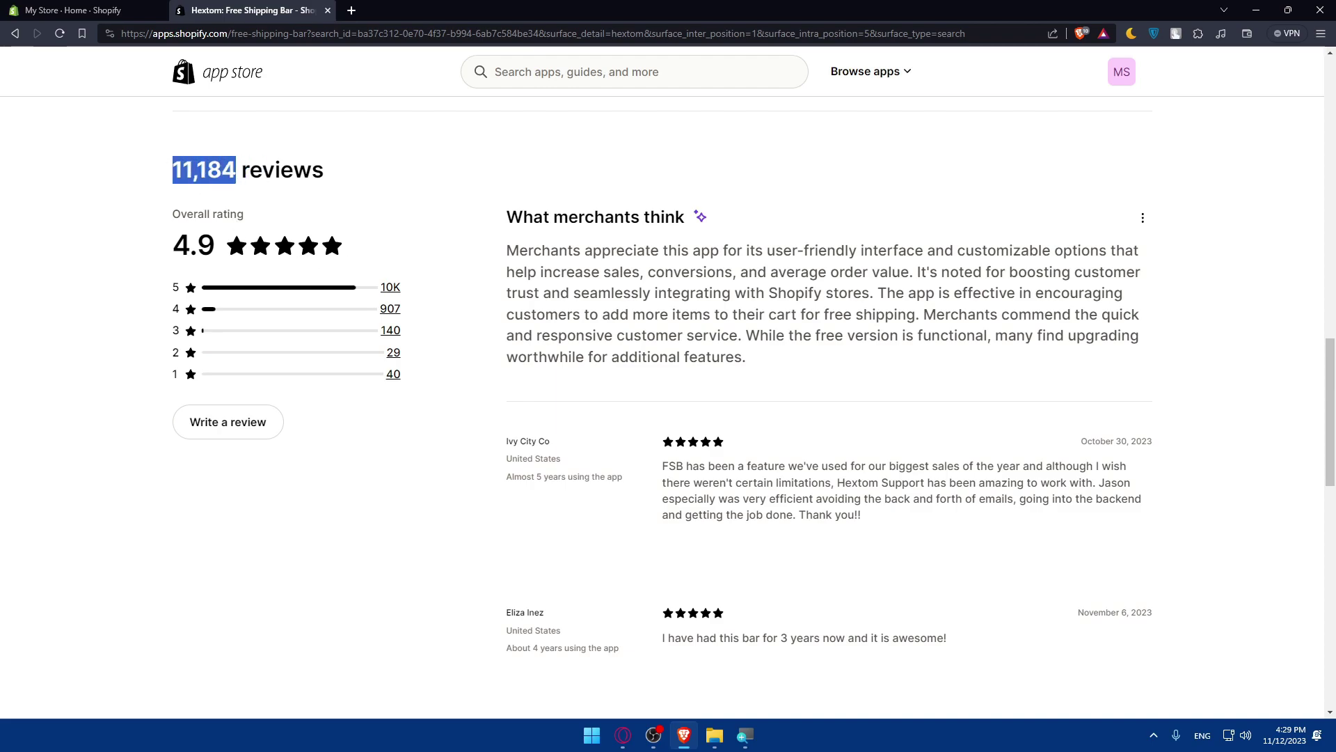
click(256, 216)
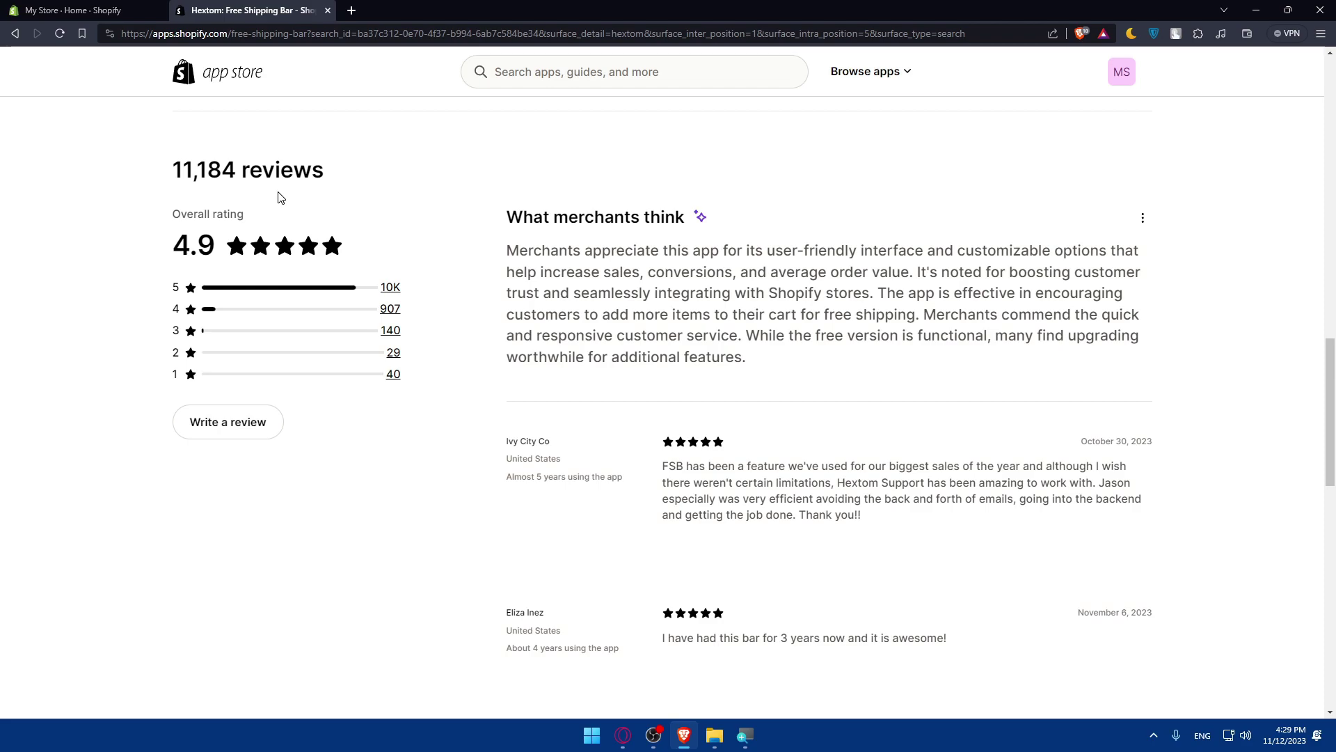
double_click(171, 245)
click(143, 236)
Step: Skim the full reviews list, then return to the top of the app listing
scroll(668, 375, down, 5)
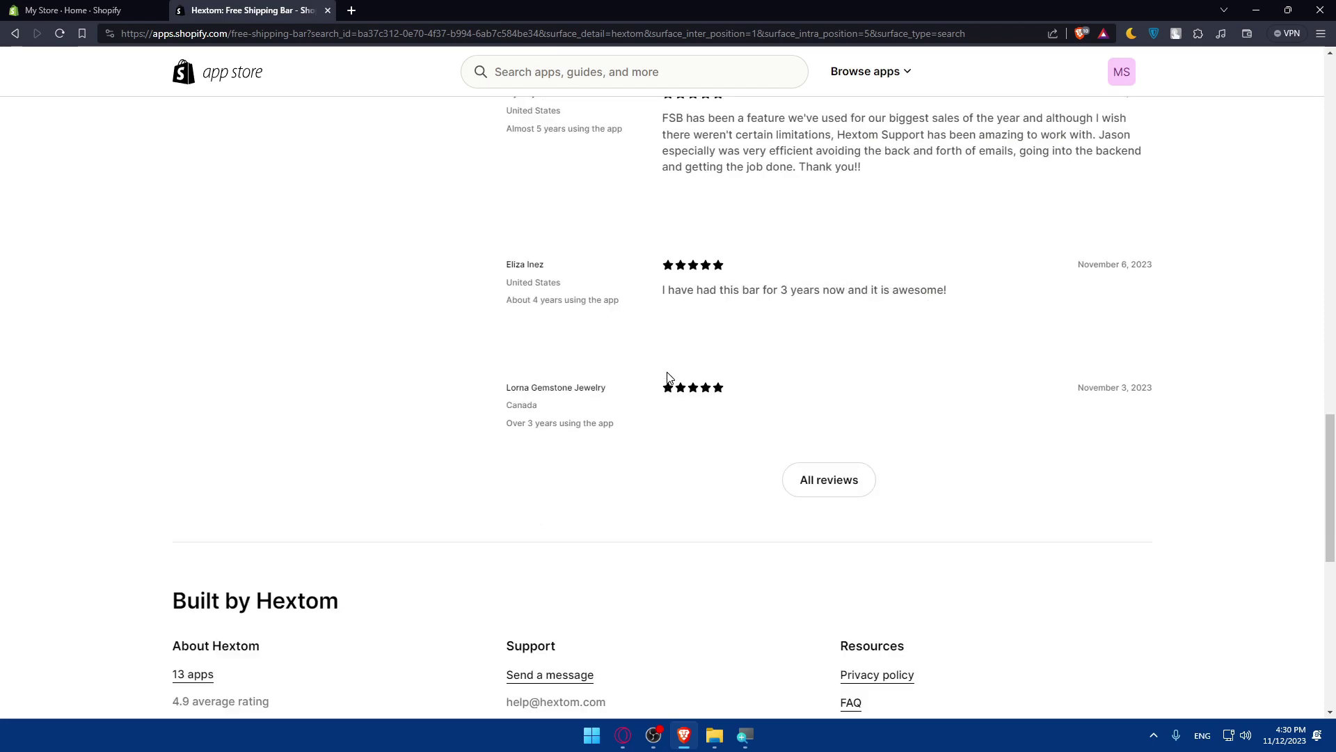
scroll(674, 382, up, 4)
scroll(765, 425, down, 4)
click(835, 477)
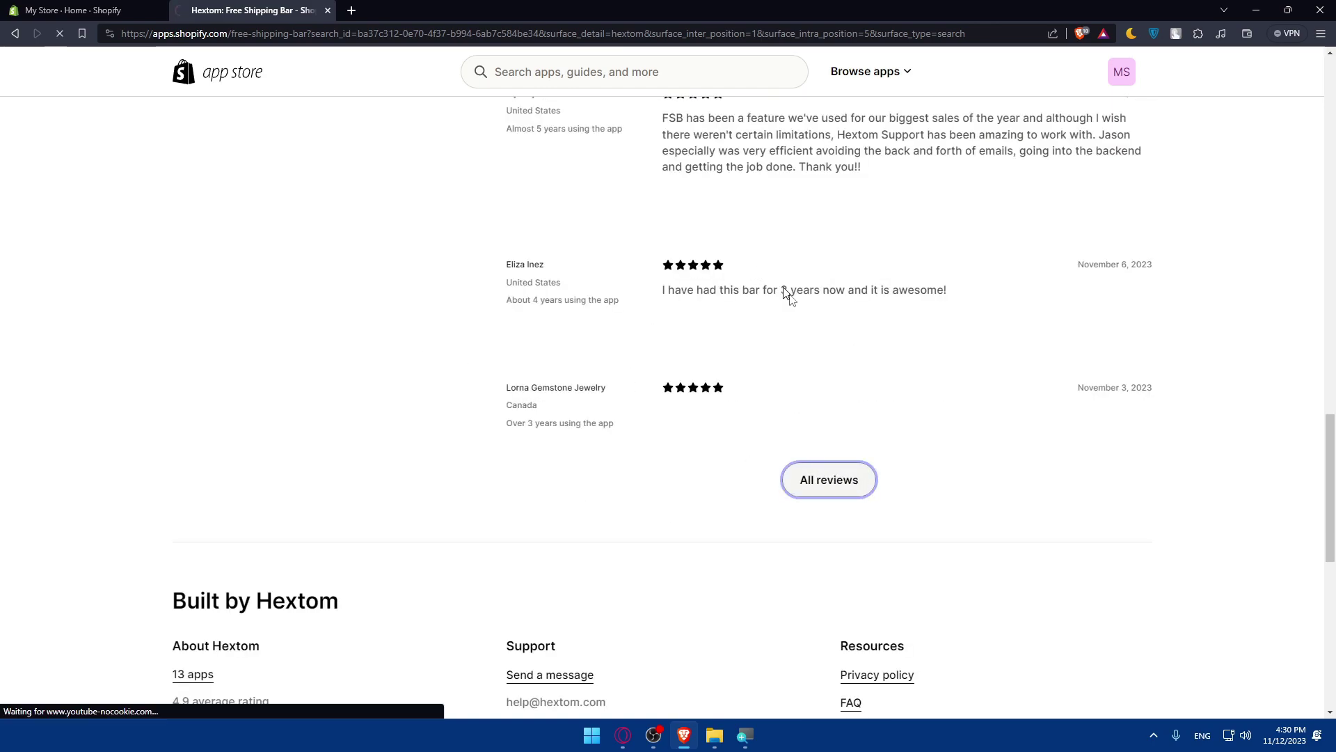
scroll(725, 336, down, 15)
scroll(695, 360, down, 3)
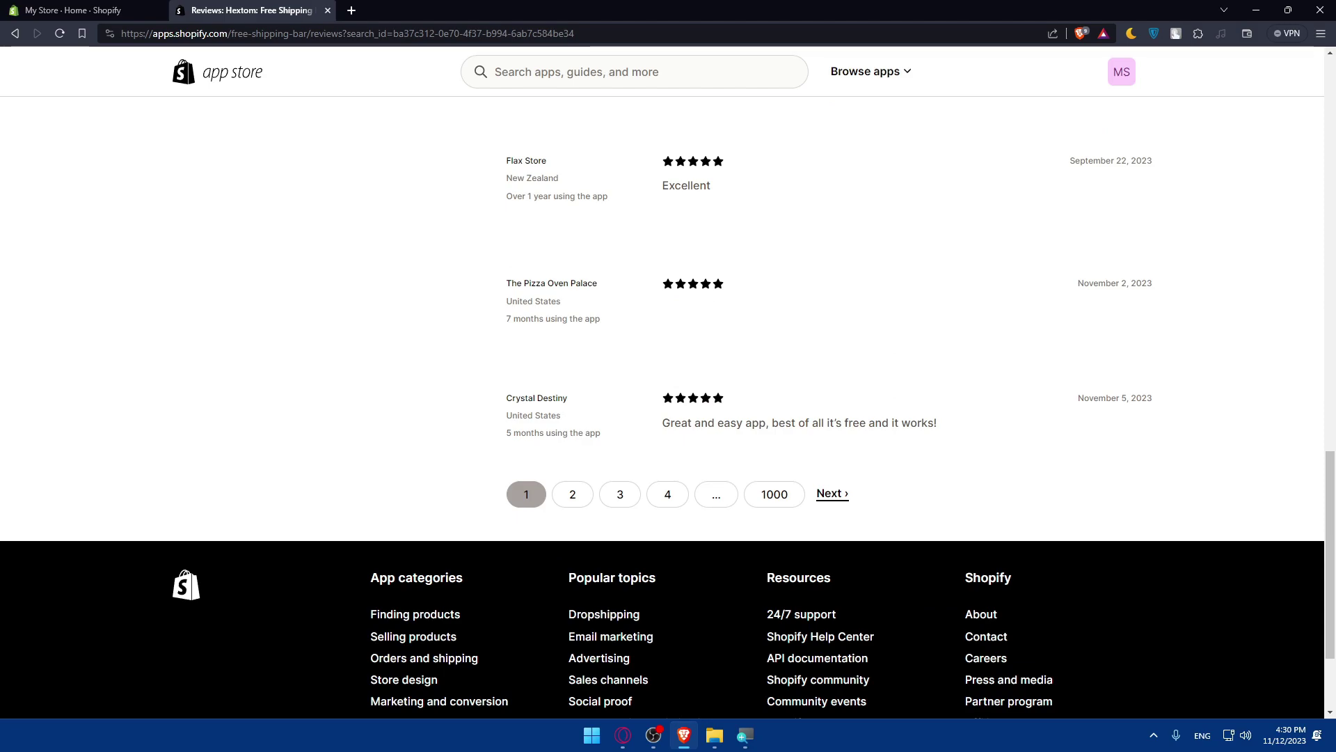
key(alt+Left)
scroll(694, 360, up, 20)
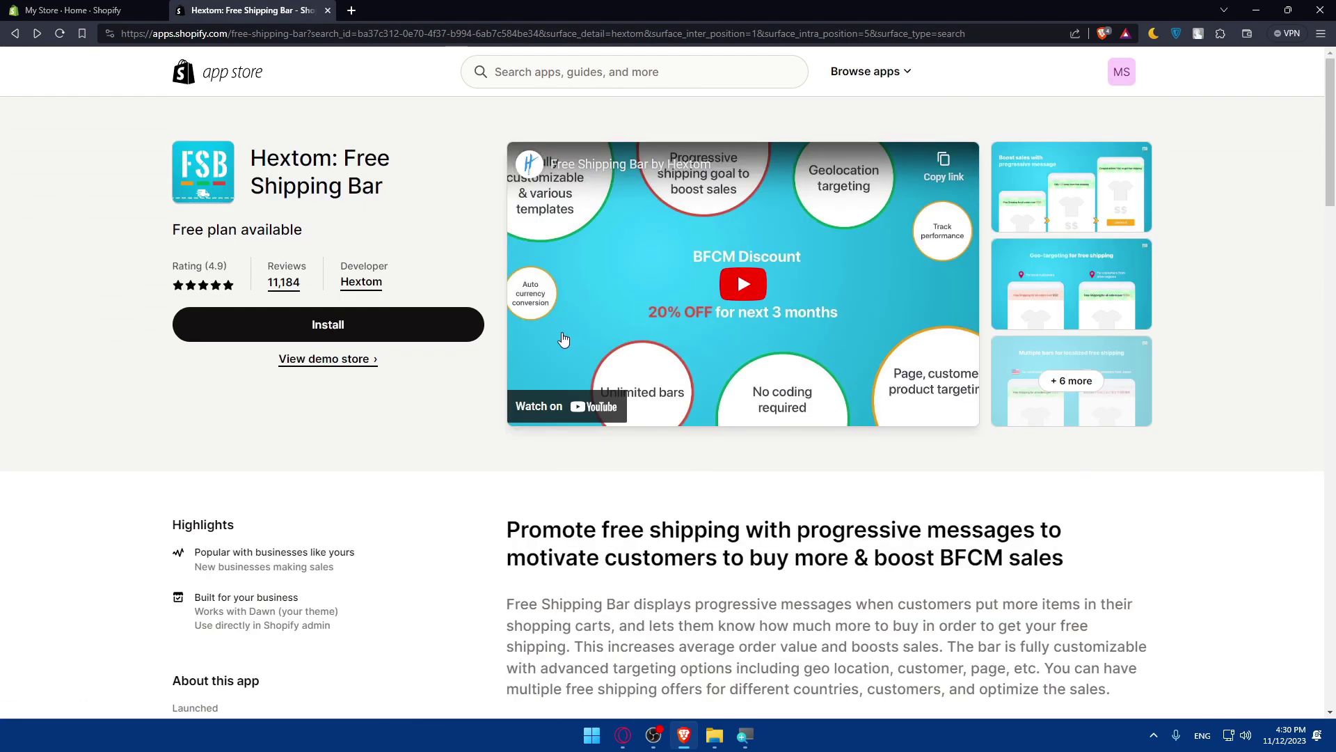
Step: Start the install and review the requested store access and privacy links
click(291, 328)
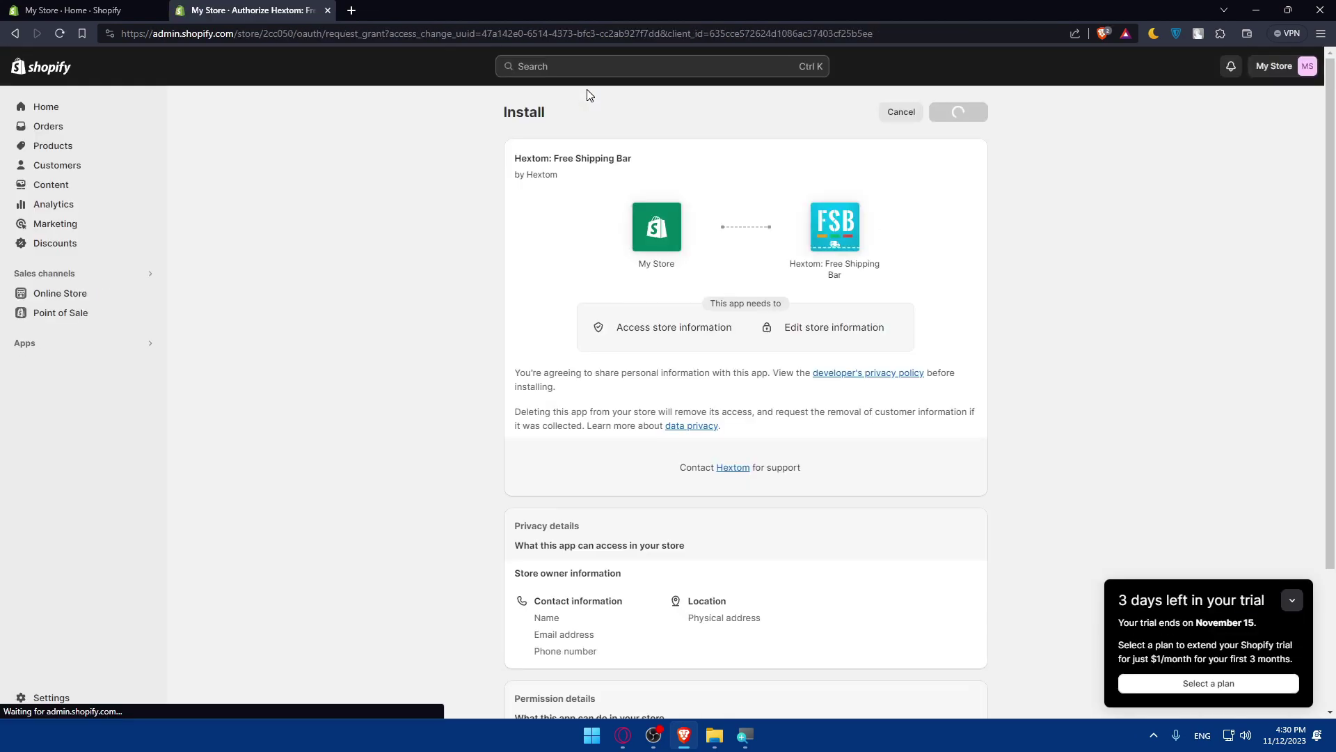
mouse_move(735, 302)
mouse_down()
mouse_move(616, 329)
mouse_move(717, 321)
mouse_up()
click(700, 341)
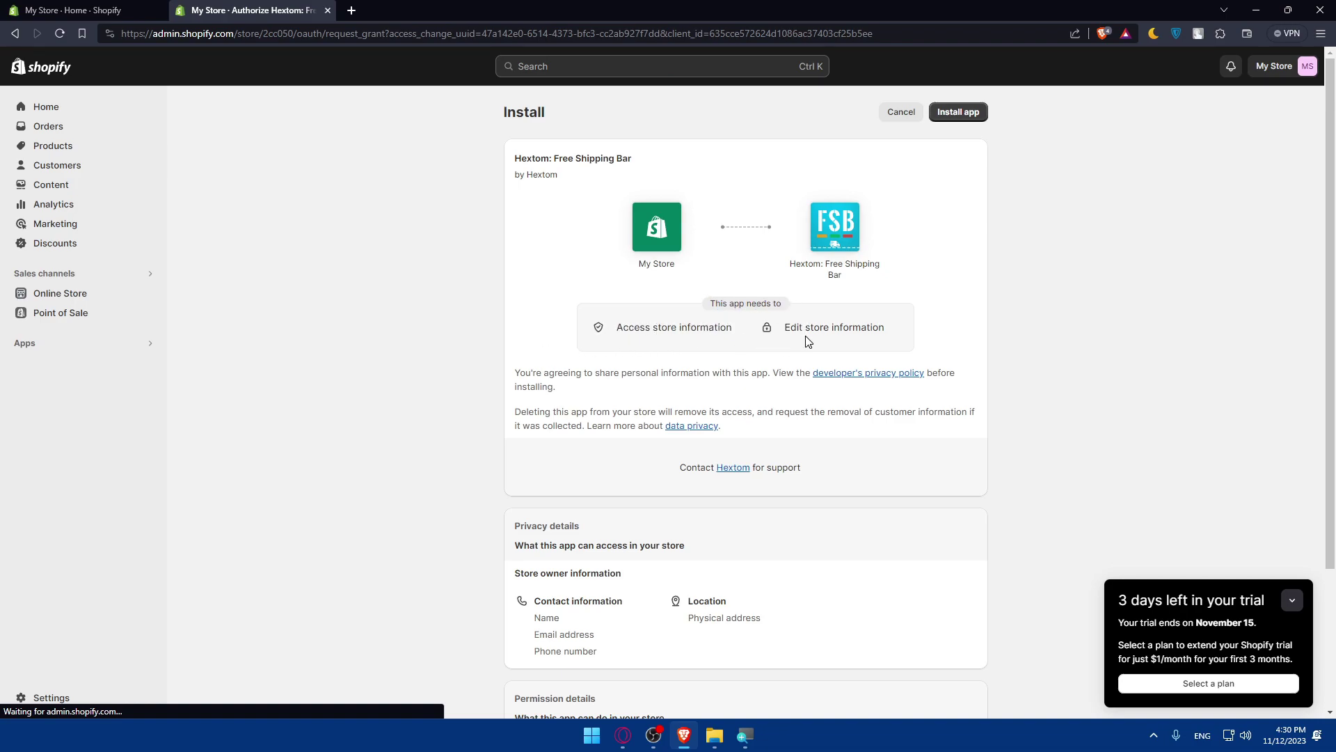
click(843, 382)
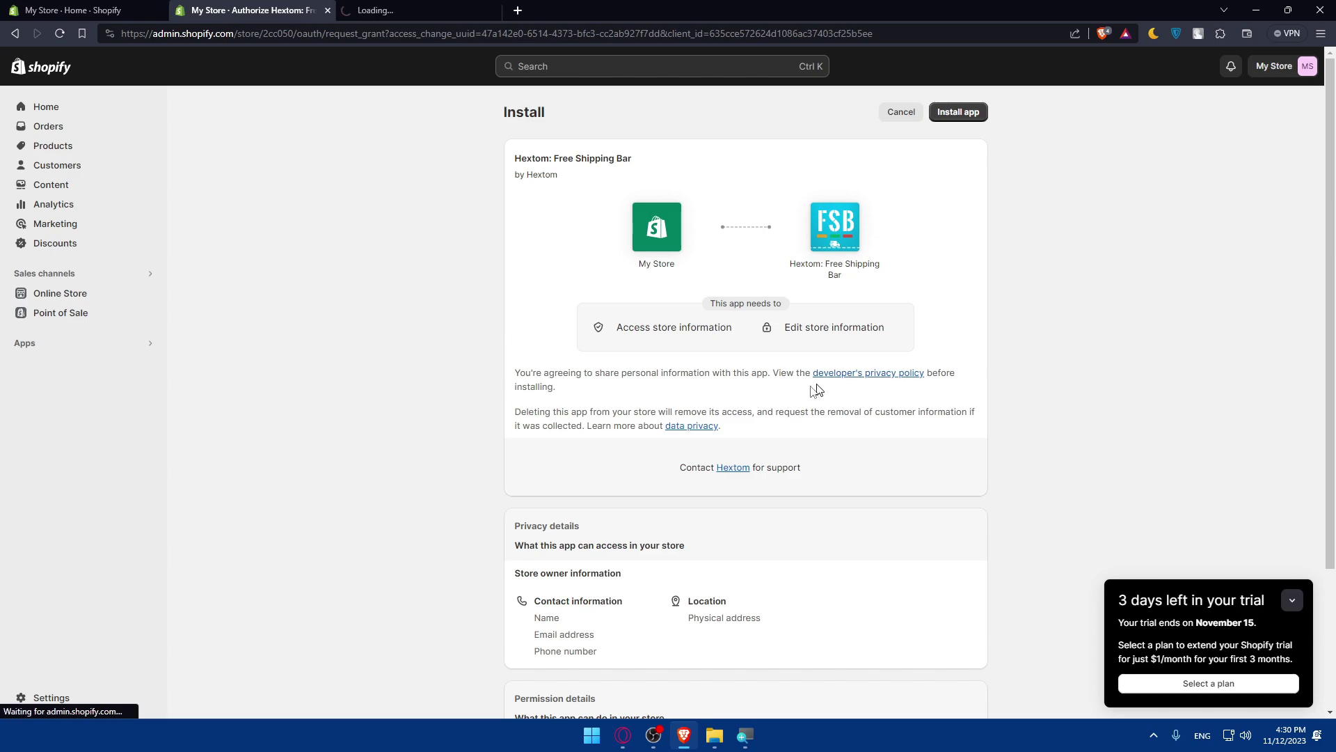
click(699, 431)
Step: Skim Hextom's privacy policy, close the extra tabs, and install the app
key(ctrl+Tab)
scroll(665, 299, down, 20)
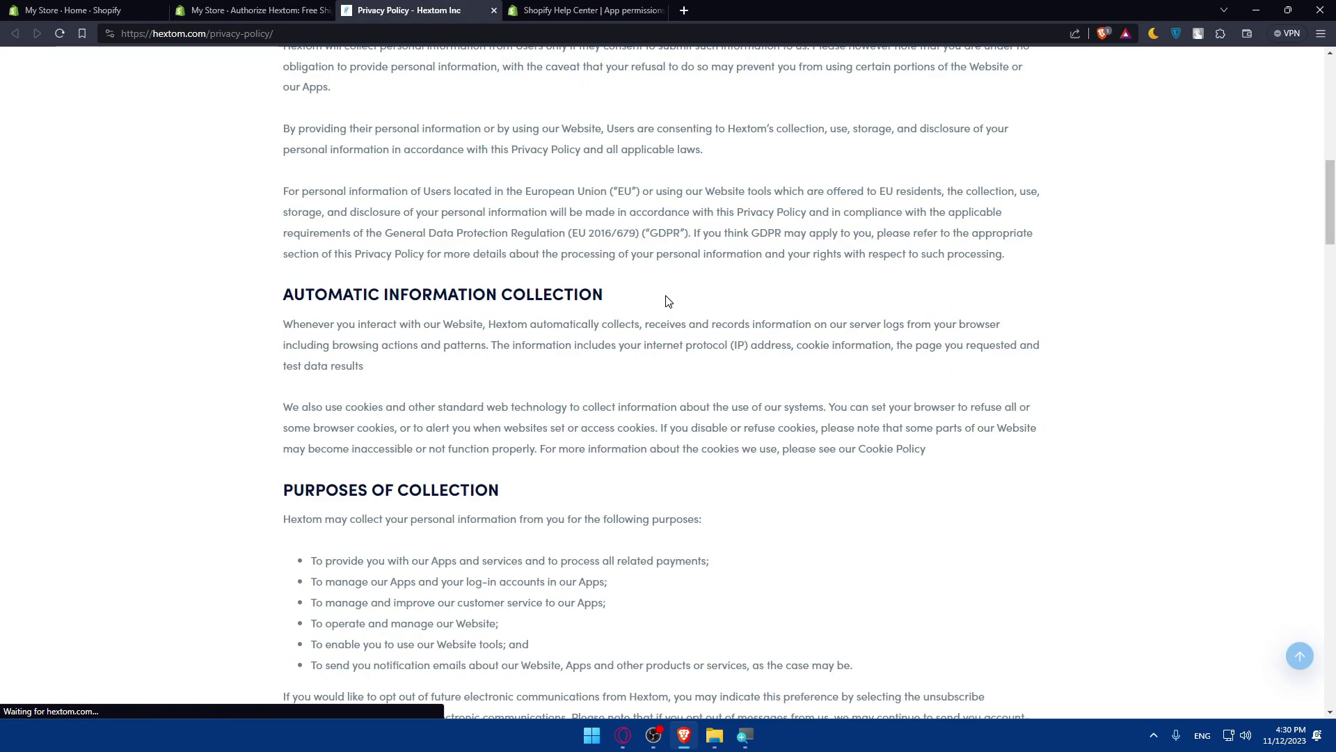
scroll(661, 304, down, 15)
key(ctrl+w)
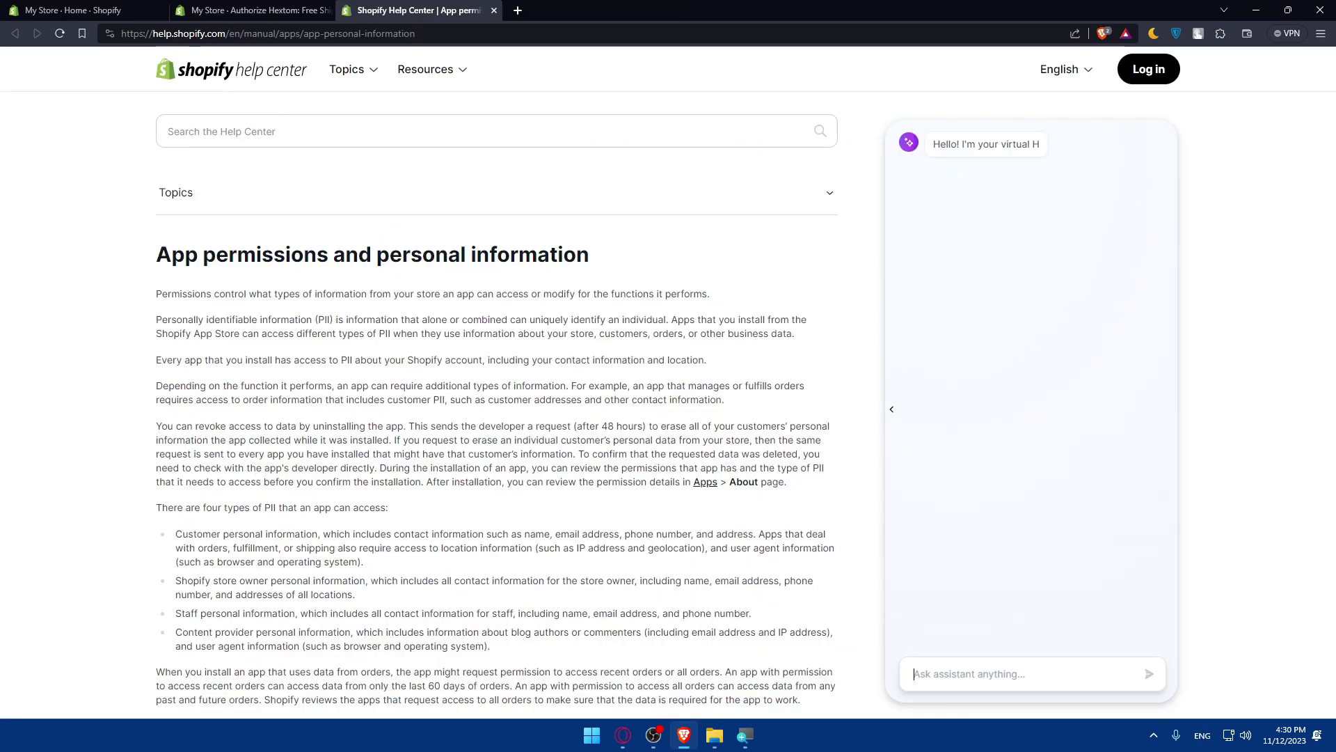
scroll(495, 313, down, 5)
key(ctrl+w)
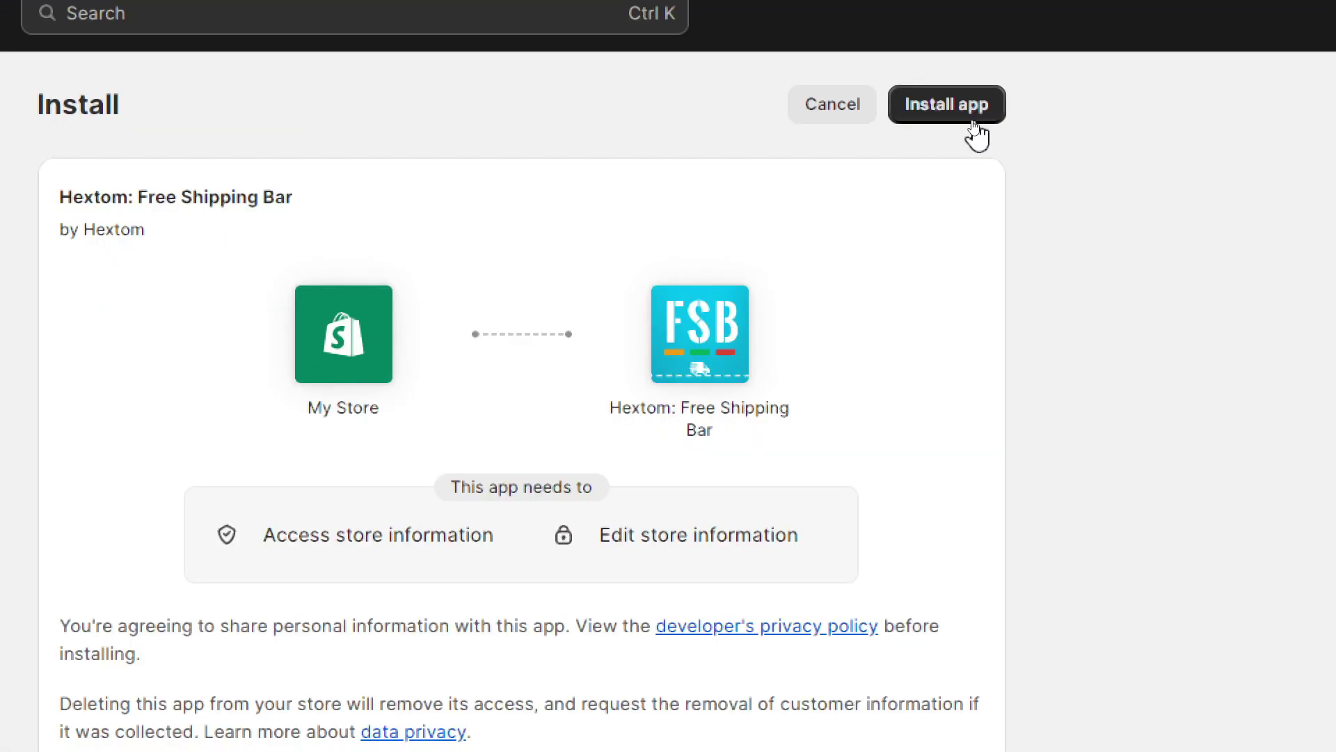
click(974, 124)
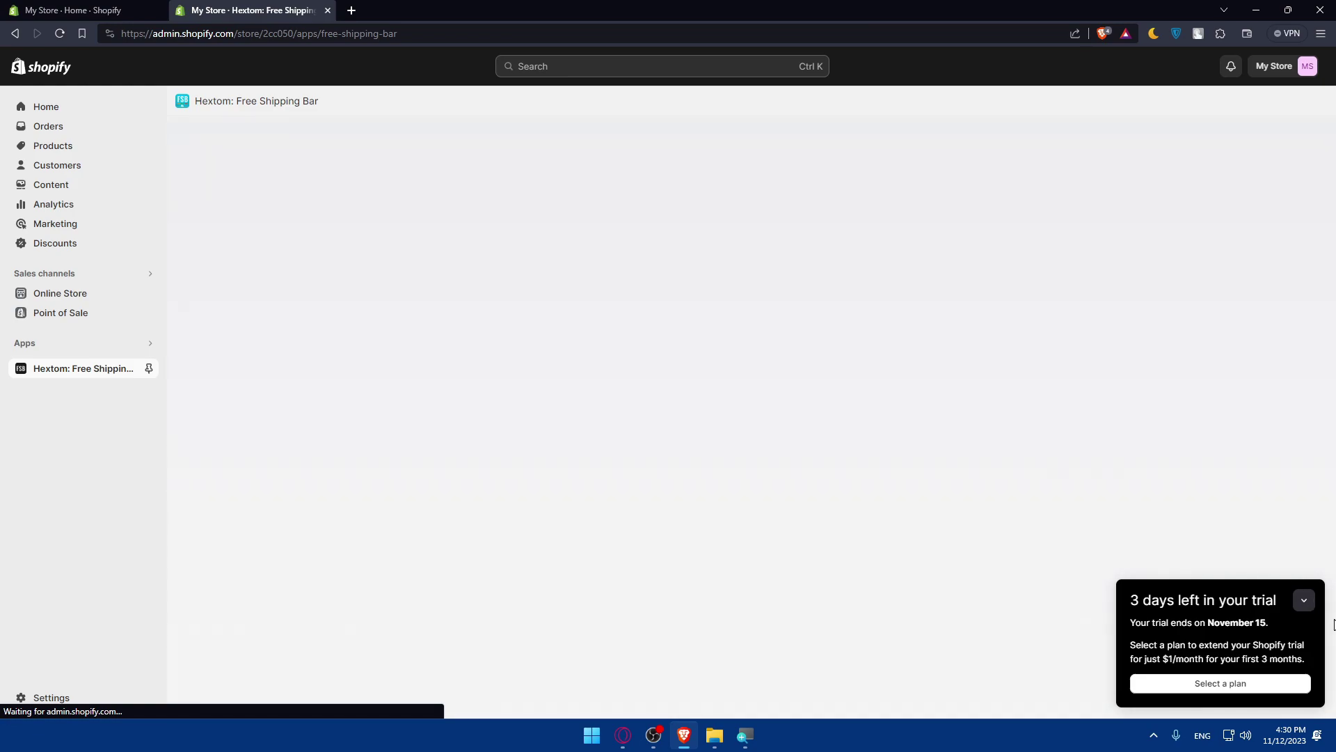
Step: Collapse the '3 days left in your trial' notice and look over the Hextom dashboard
click(1304, 600)
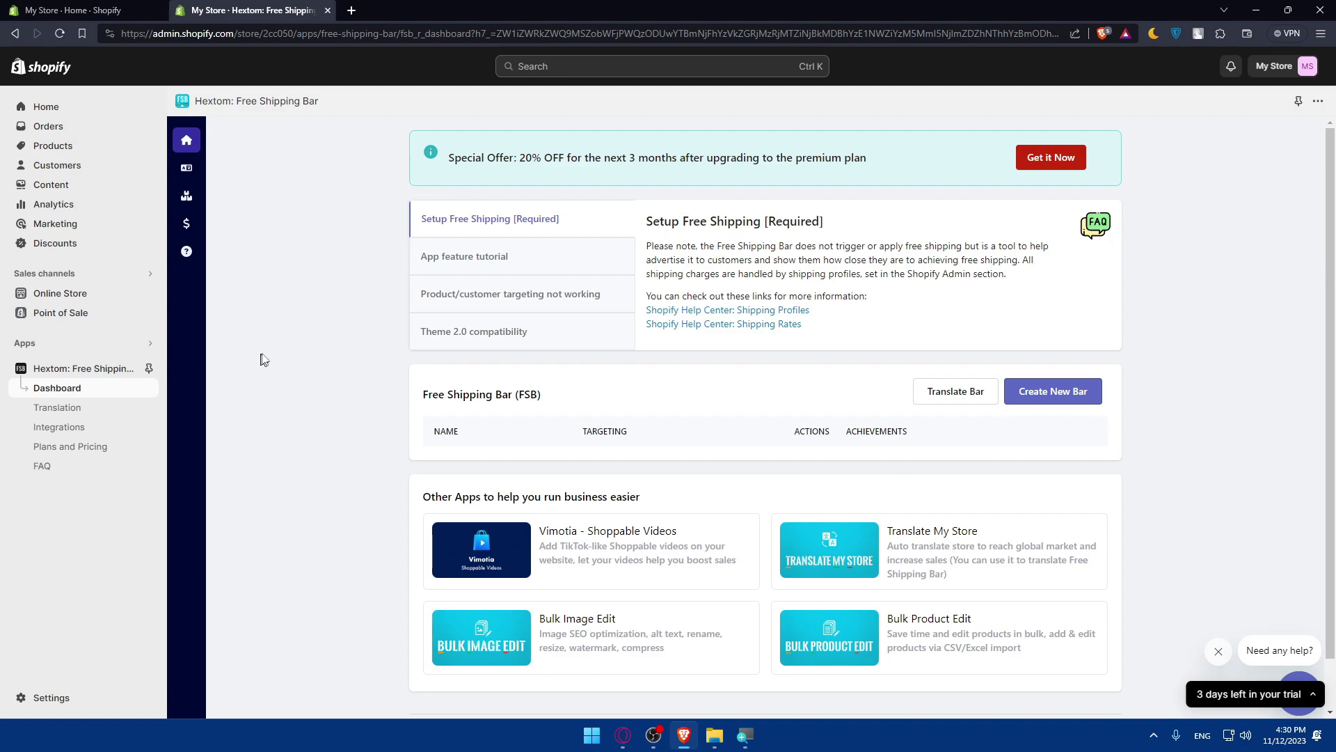
mouse_move(277, 402)
mouse_move(185, 294)
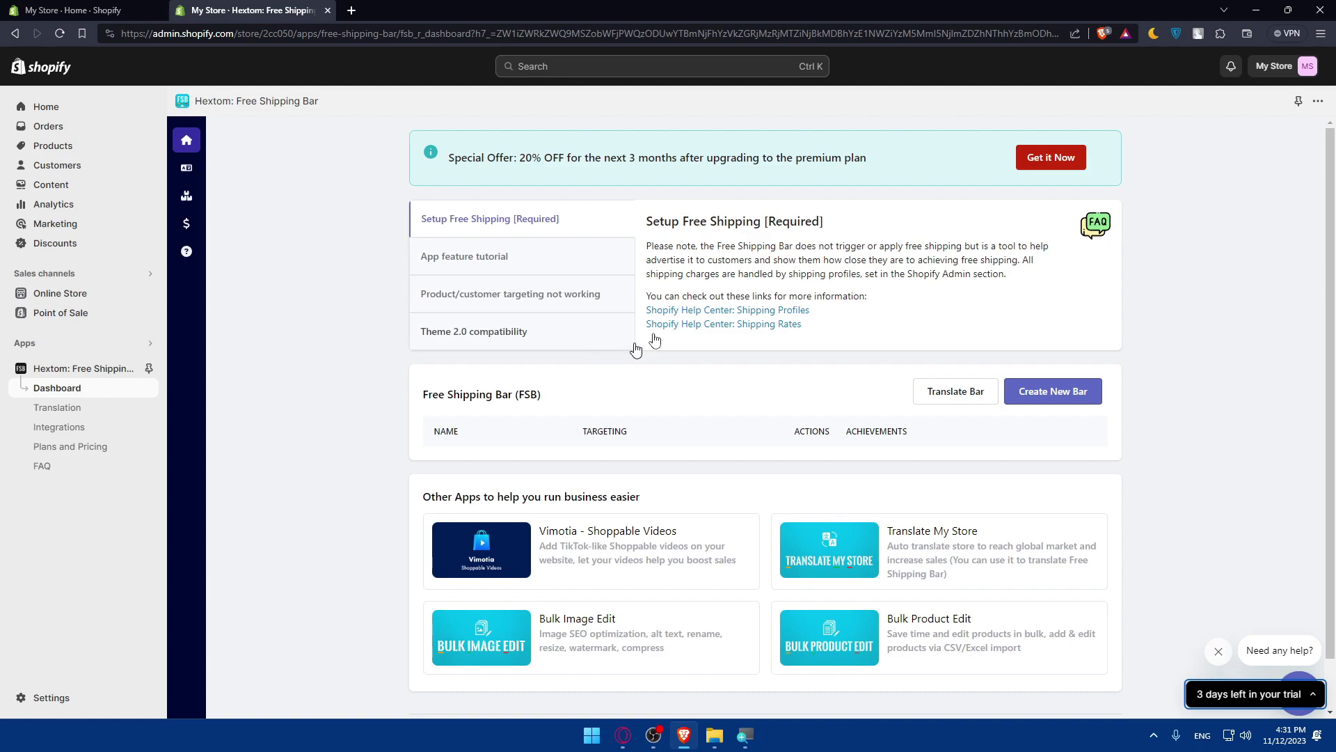
scroll(738, 351, down, 1)
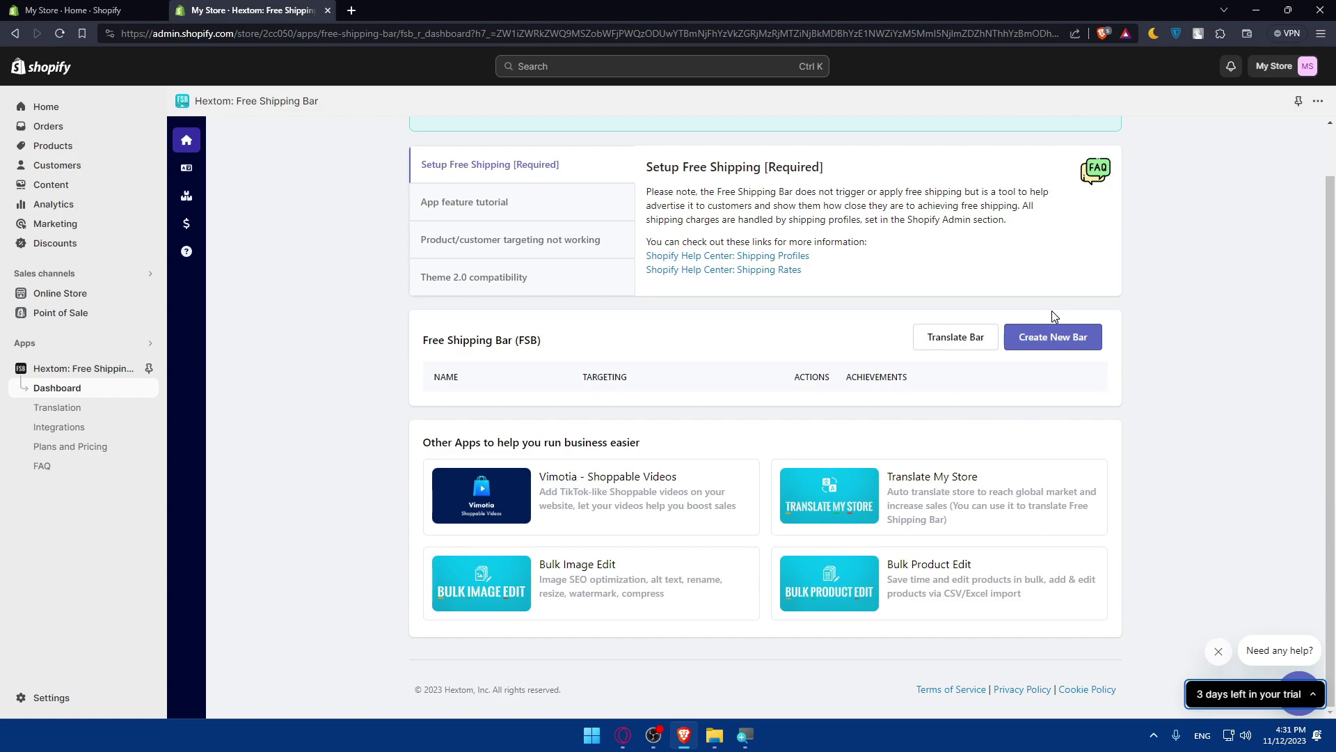
scroll(779, 377, up, 1)
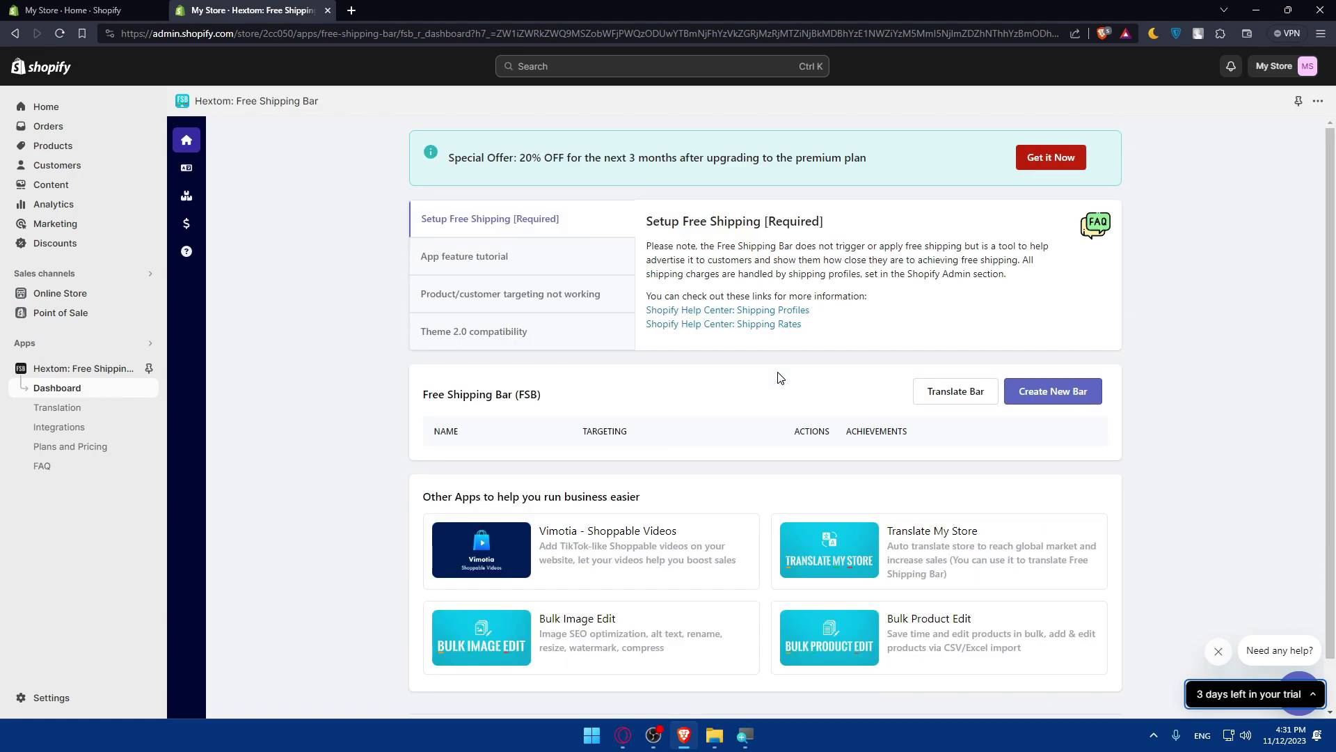
scroll(779, 378, down, 1)
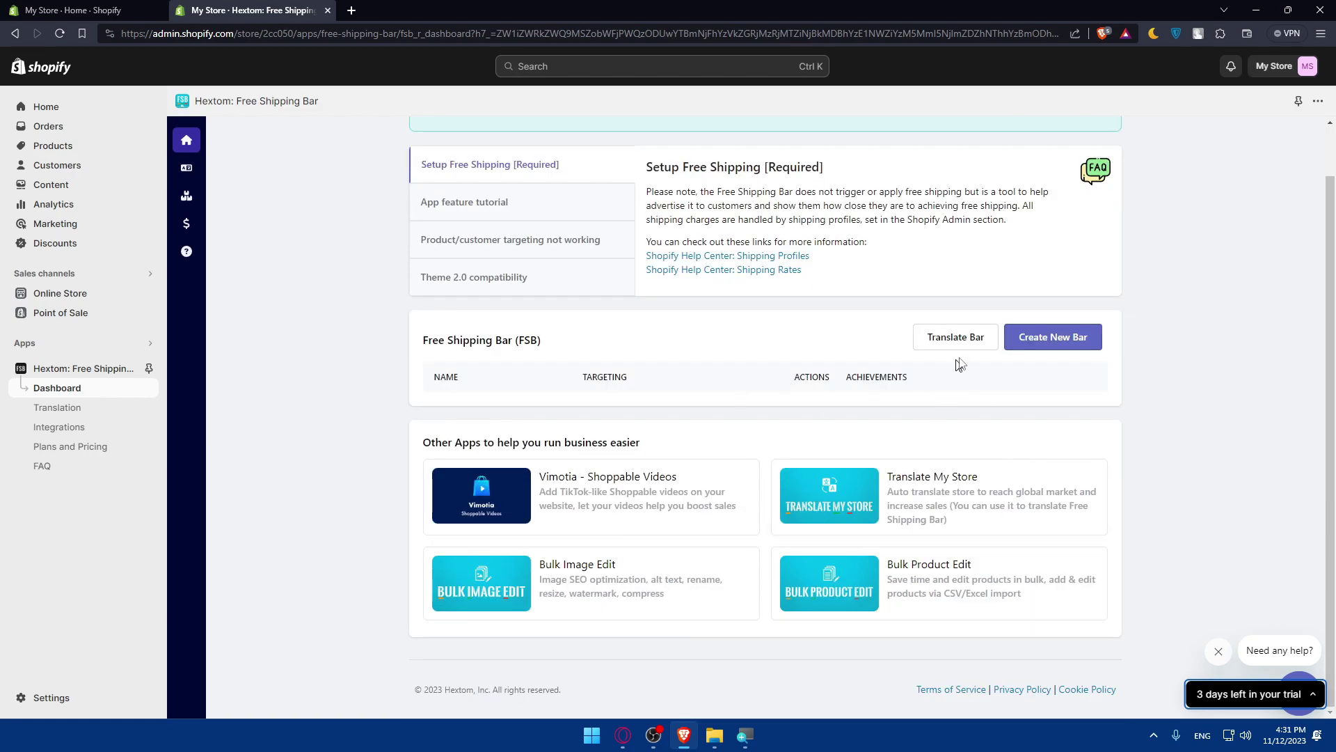
scroll(800, 432, up, 1)
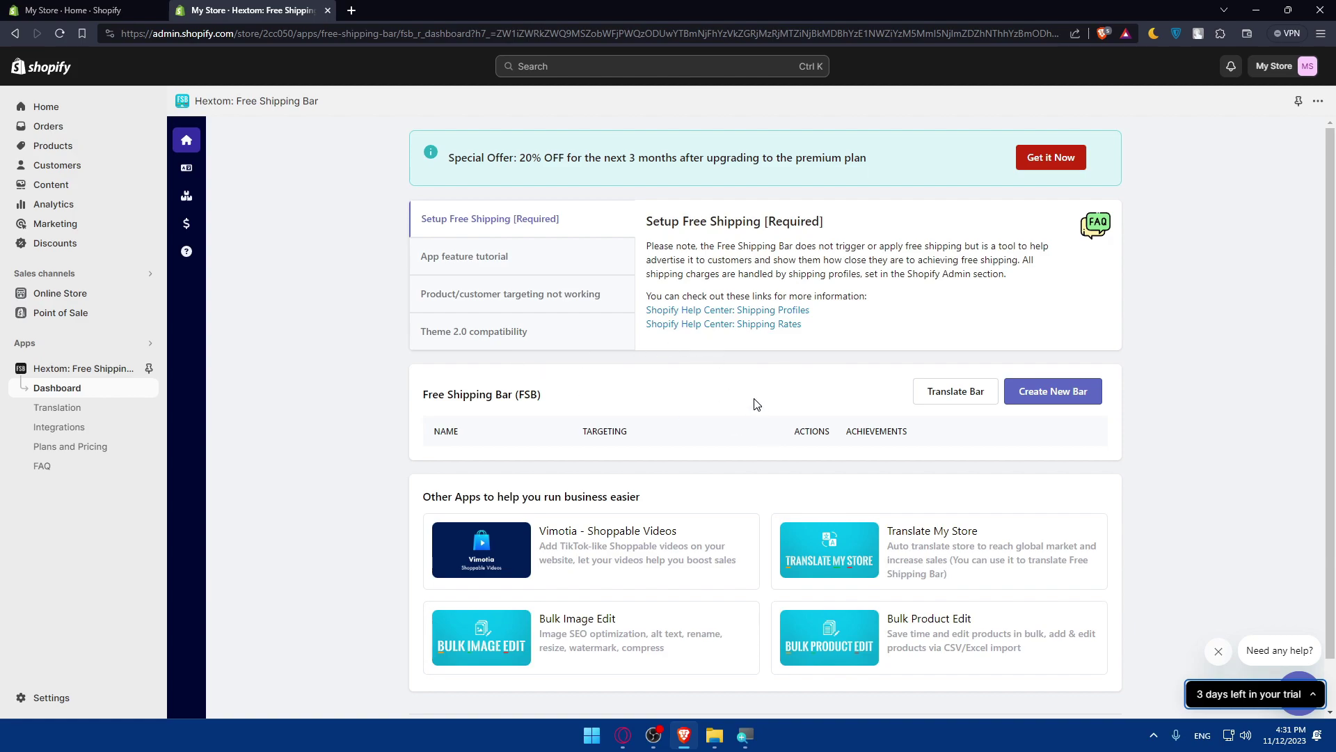
scroll(738, 411, down, 1)
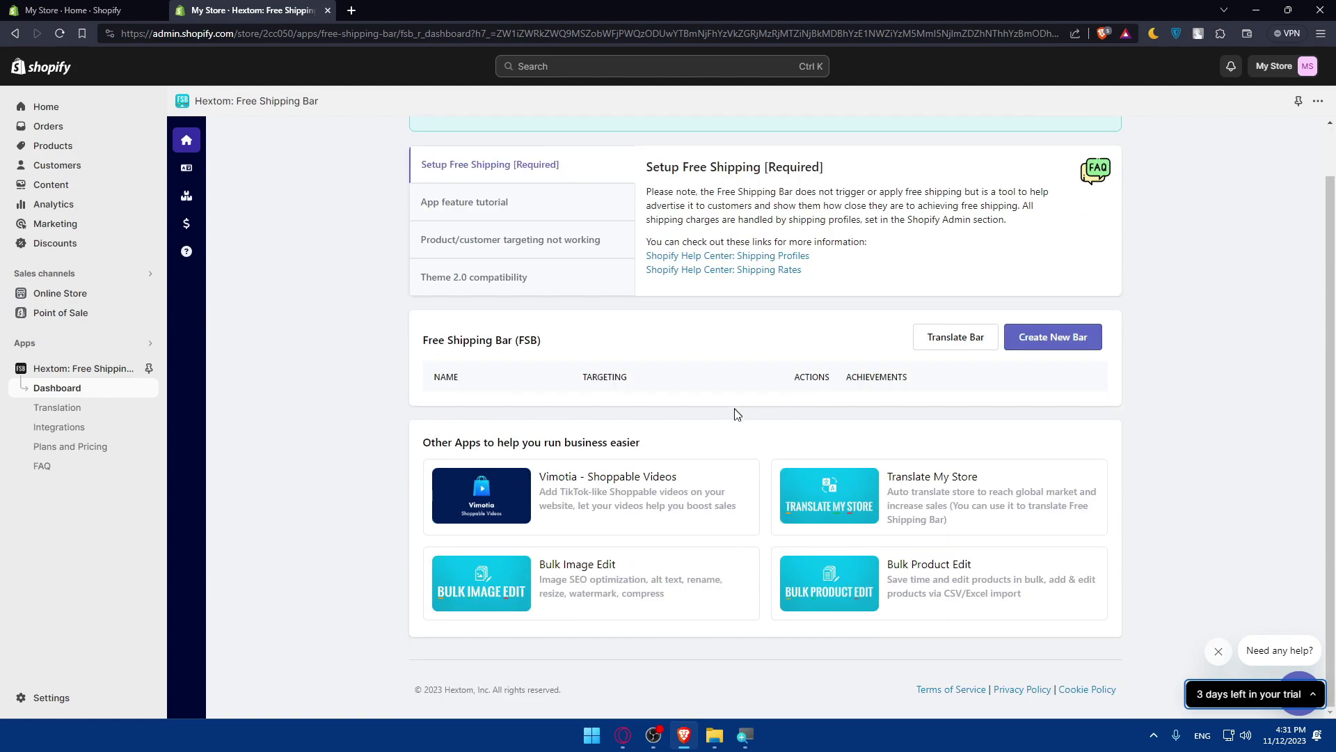
scroll(738, 414, up, 1)
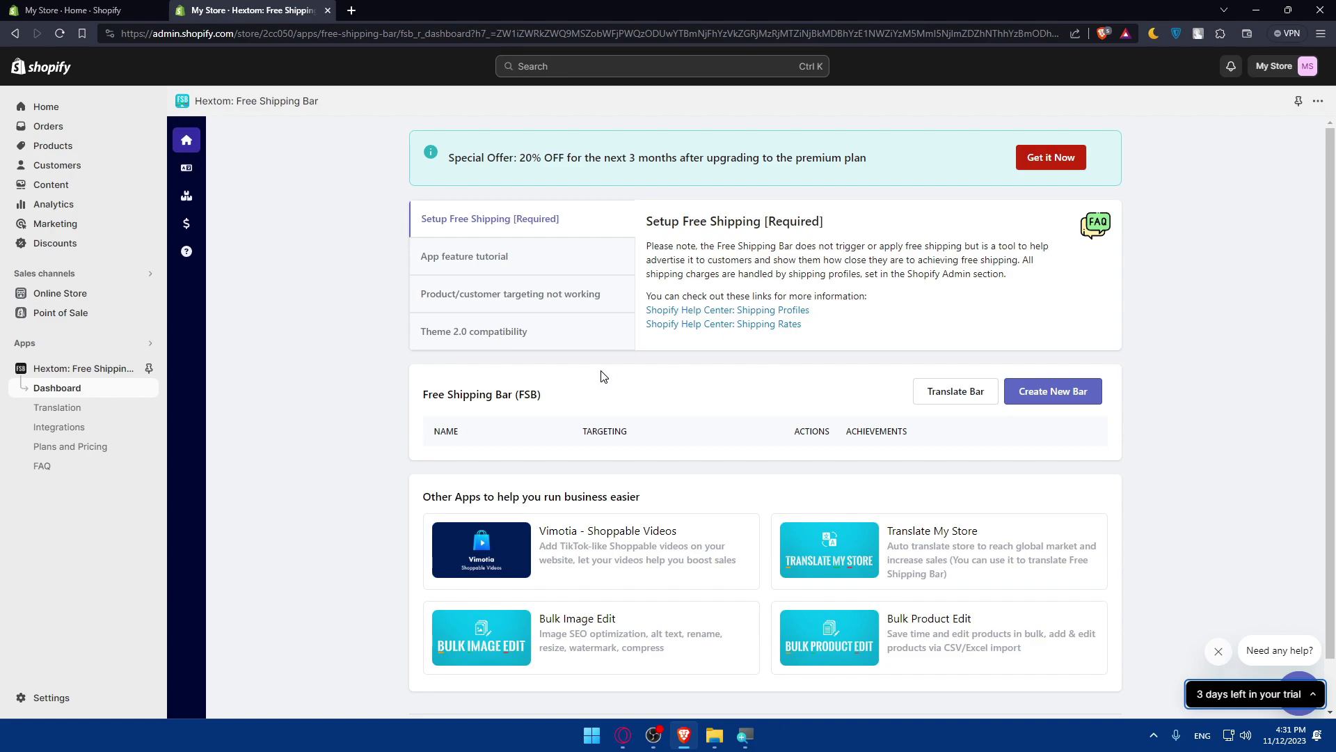
Step: Clear an accidental text selection in the dashboard title
drag(243, 101, 320, 101)
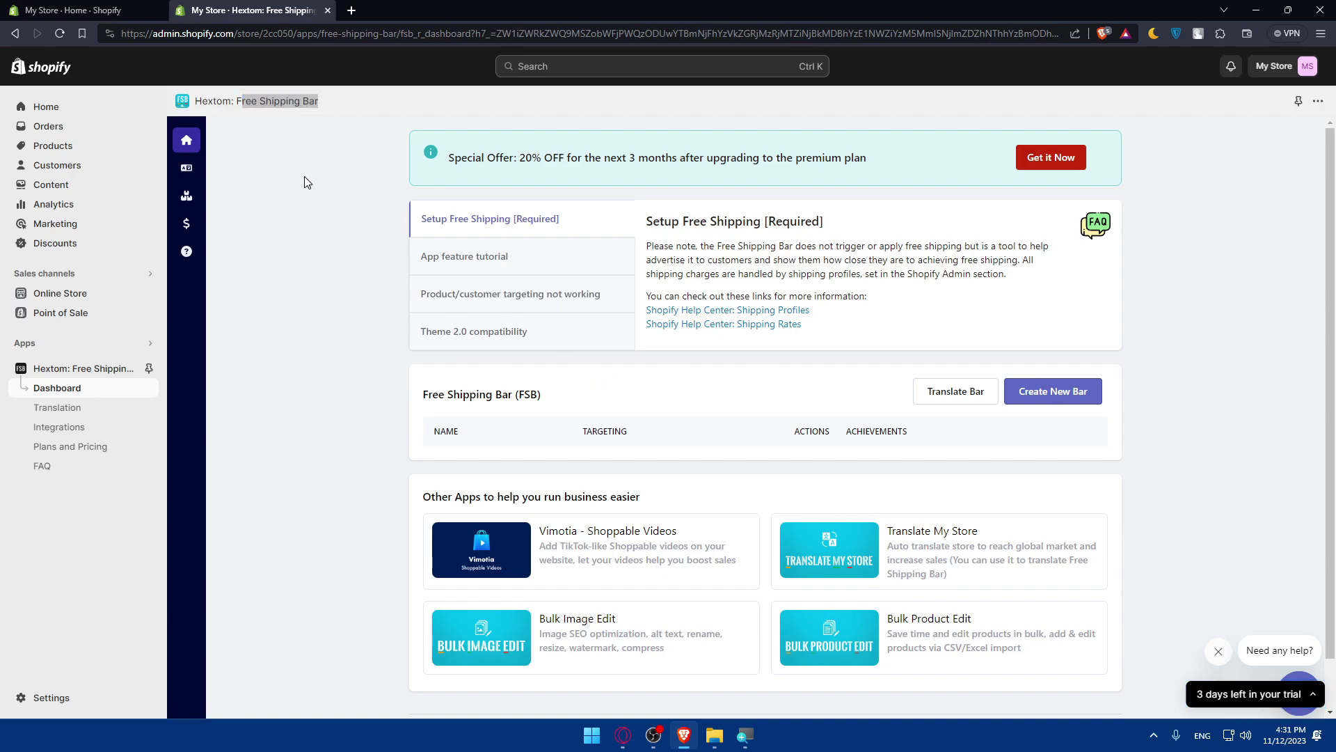
mouse_move(212, 172)
click(351, 106)
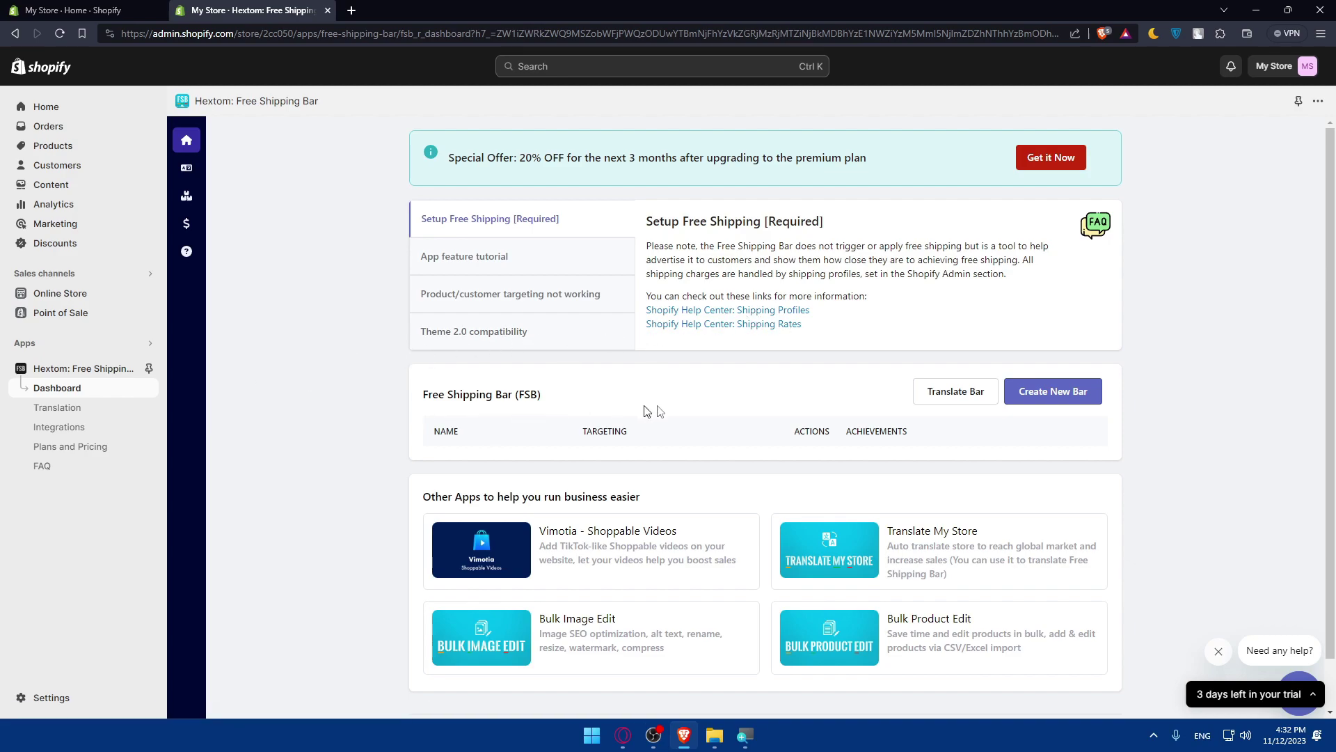
Step: Start a new bar from the Bold and Clear template and review its $100 free-shipping settings
click(1058, 392)
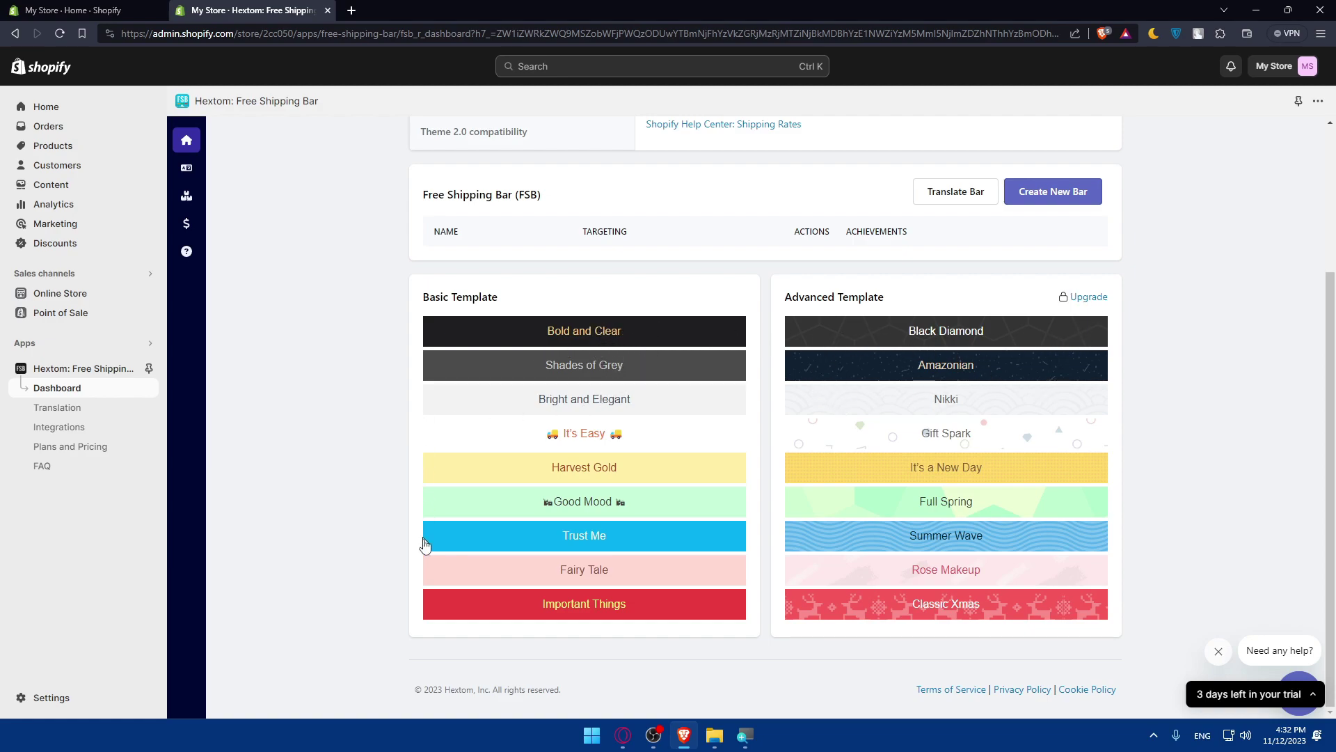
click(547, 331)
scroll(548, 348, down, 2)
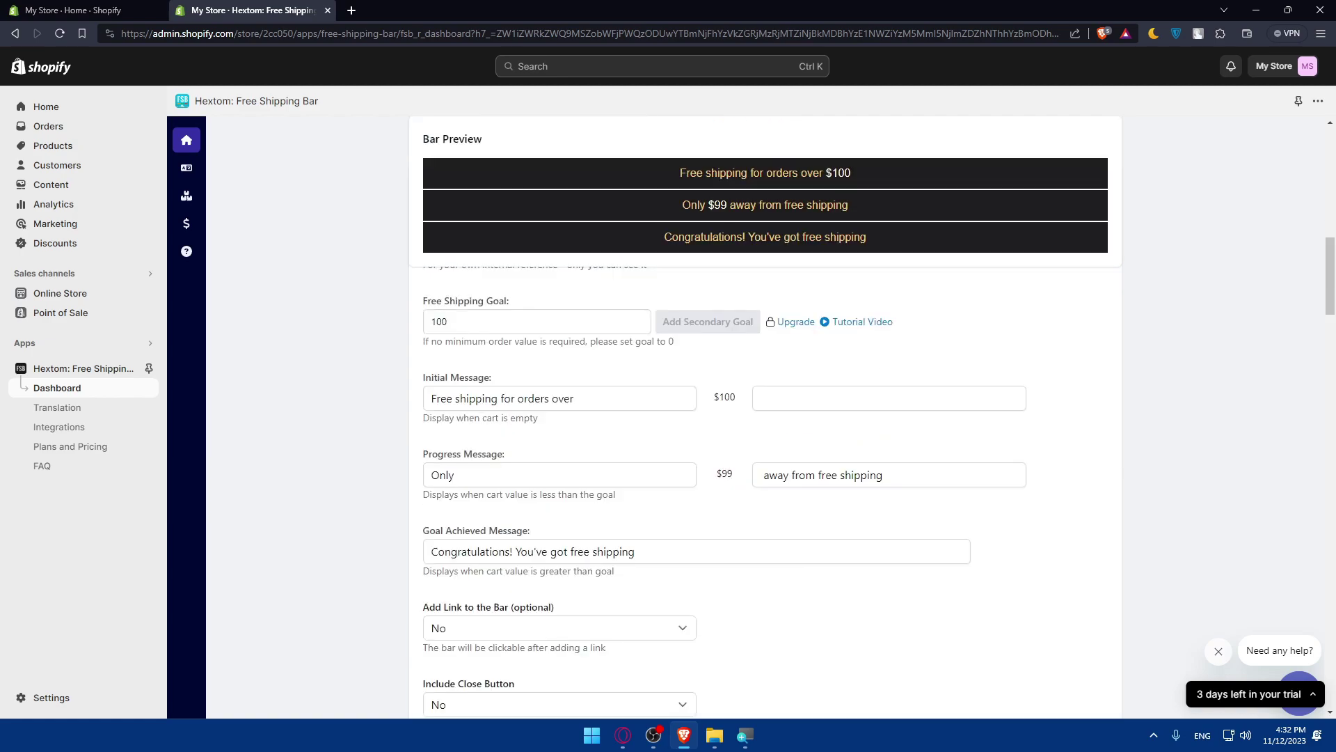
scroll(552, 348, up, 3)
scroll(529, 487, down, 2)
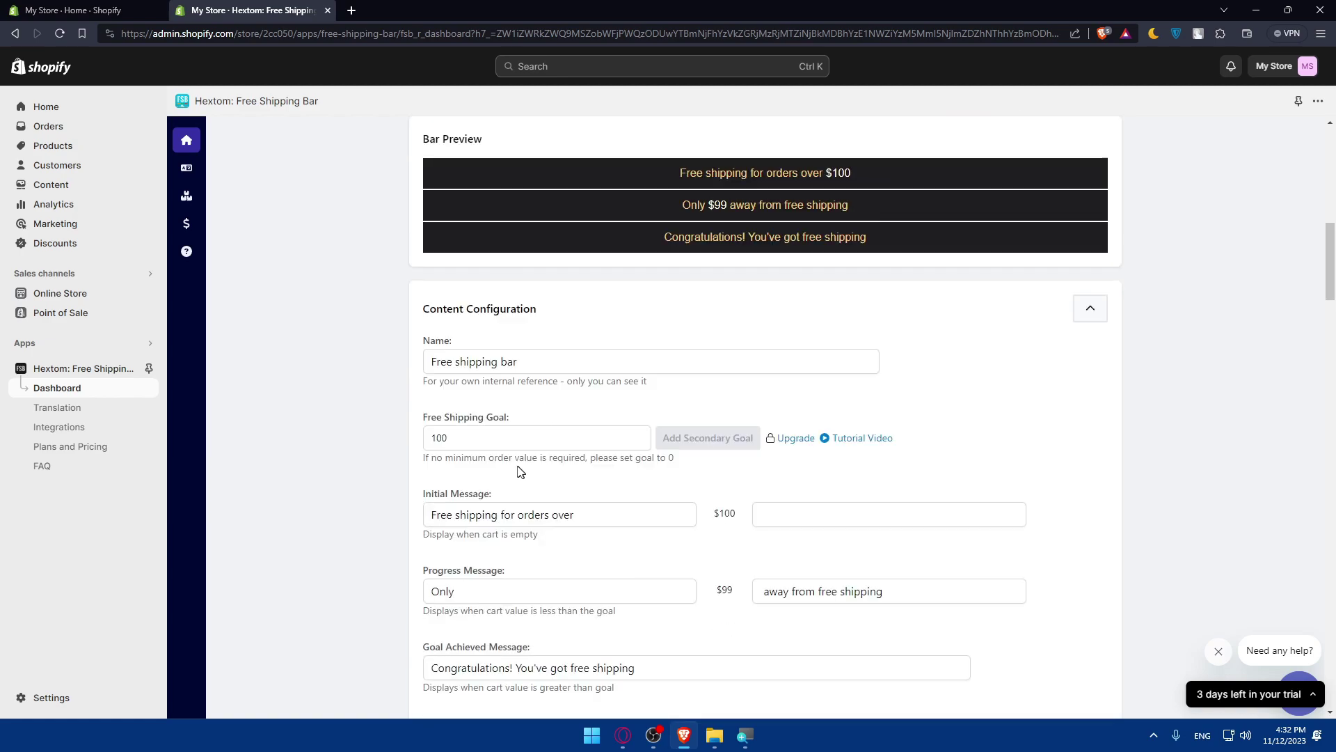
scroll(474, 390, down, 3)
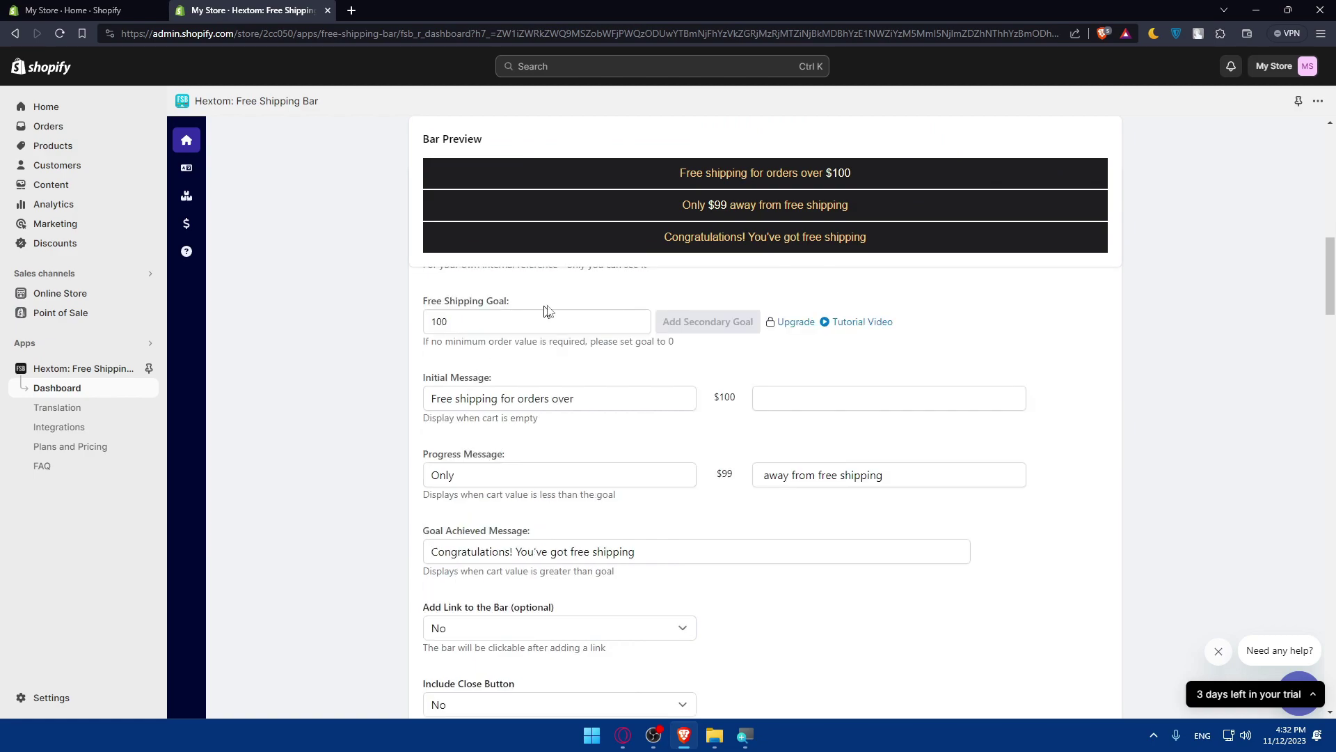
scroll(557, 418, down, 15)
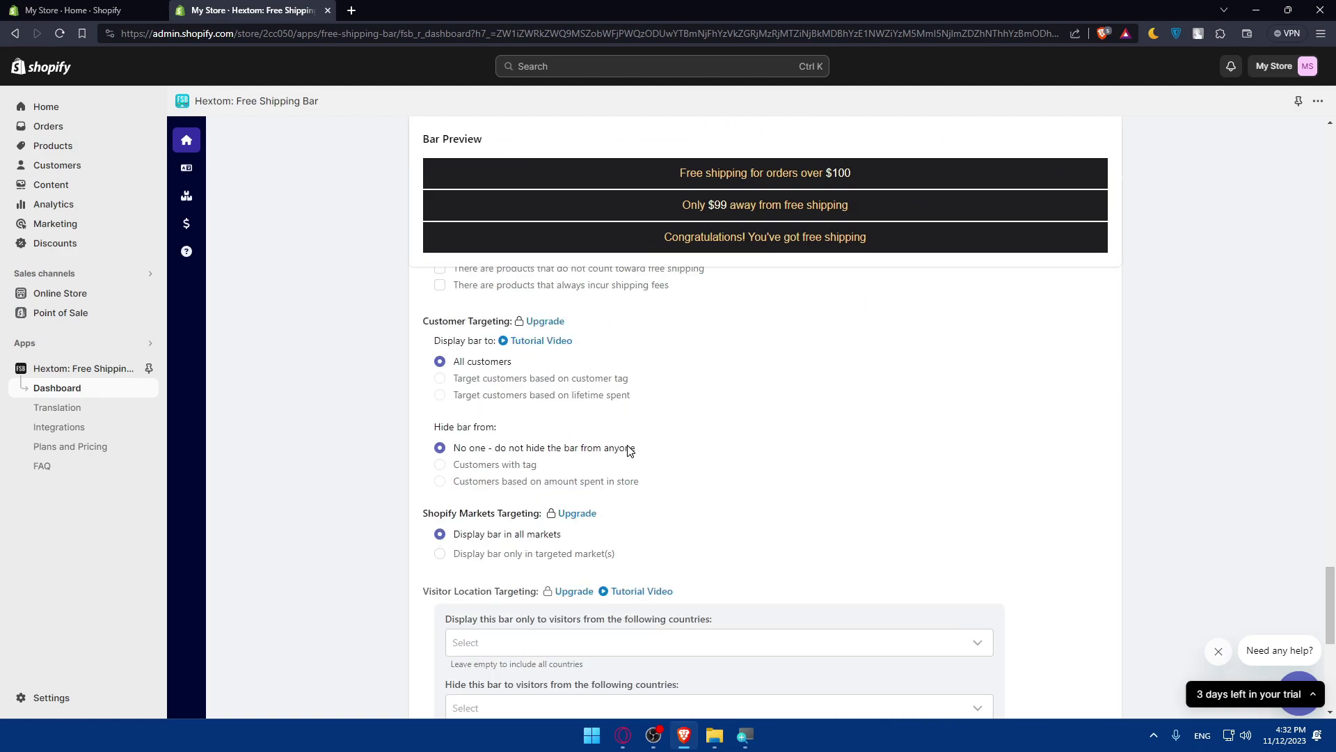
scroll(674, 479, up, 5)
scroll(673, 479, up, 5)
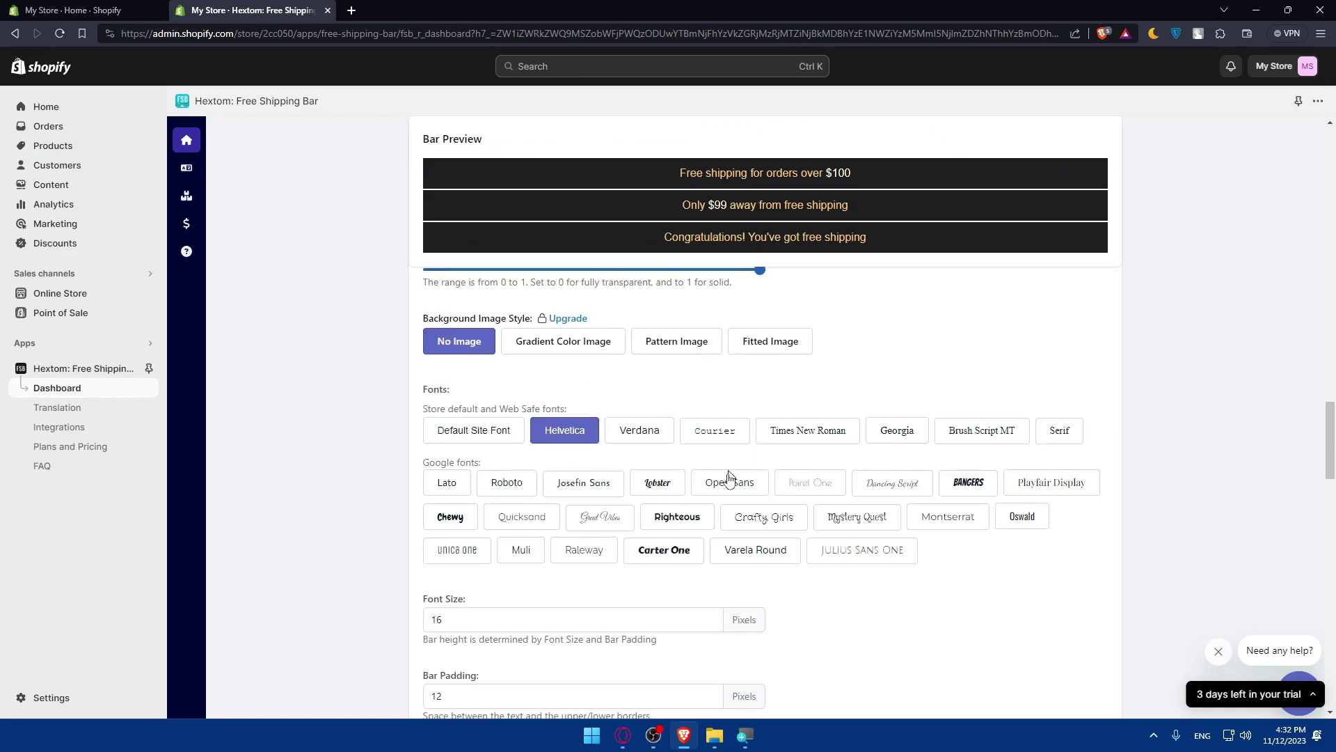
scroll(632, 473, down, 15)
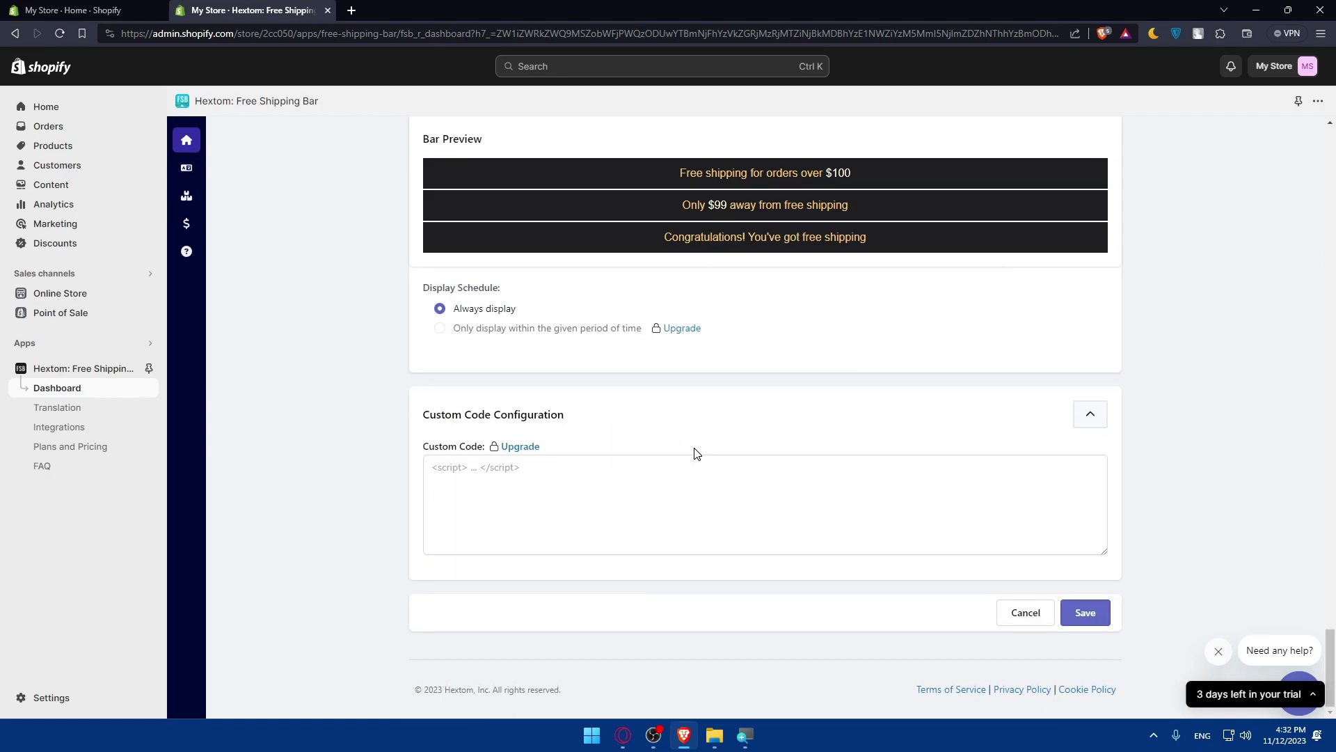
Step: Save the Free shipping bar and acknowledge the 'Bar saved successfully!' confirmation
click(1081, 615)
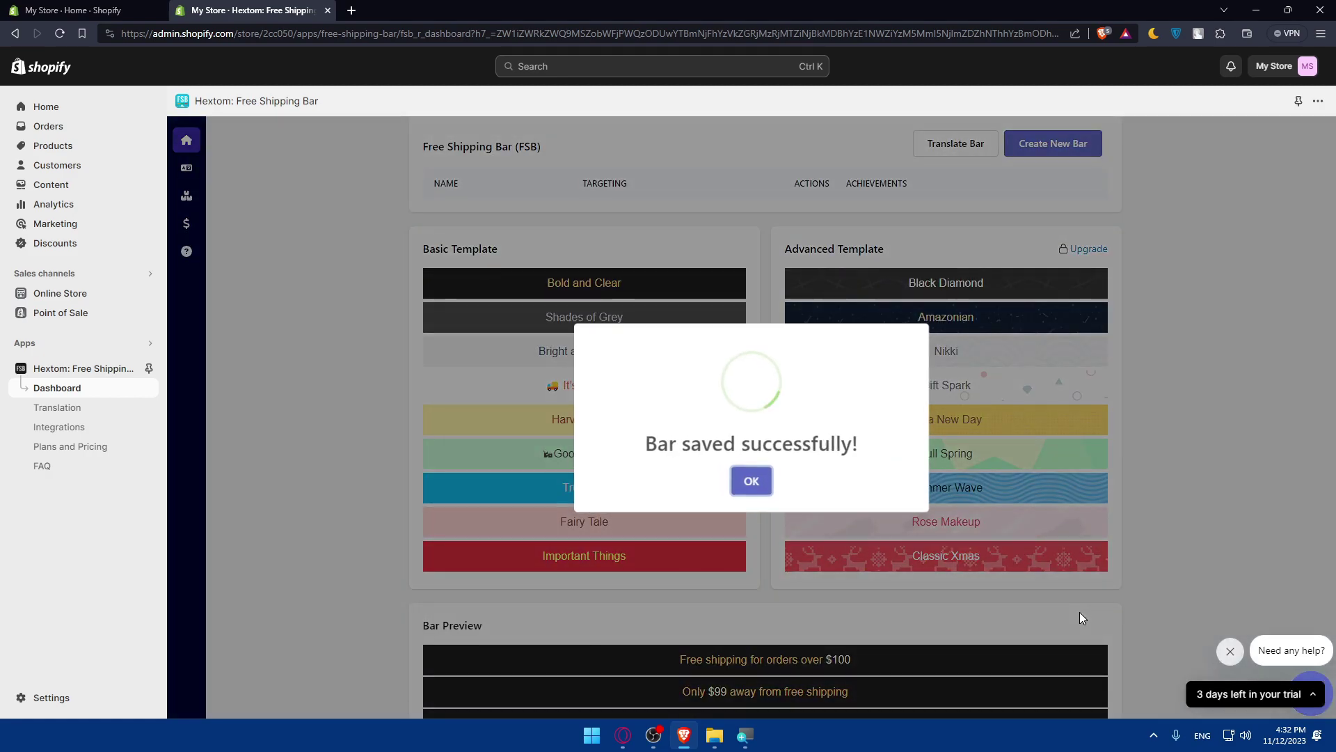
click(754, 487)
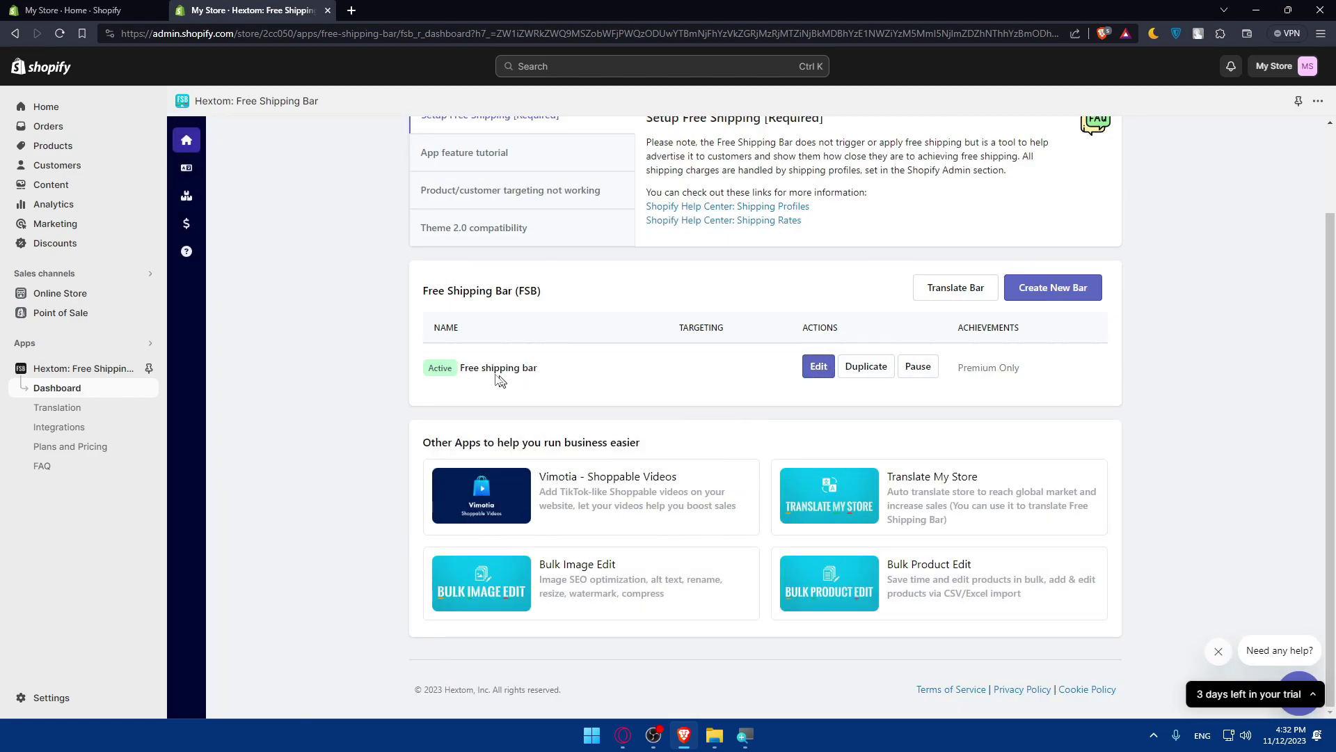